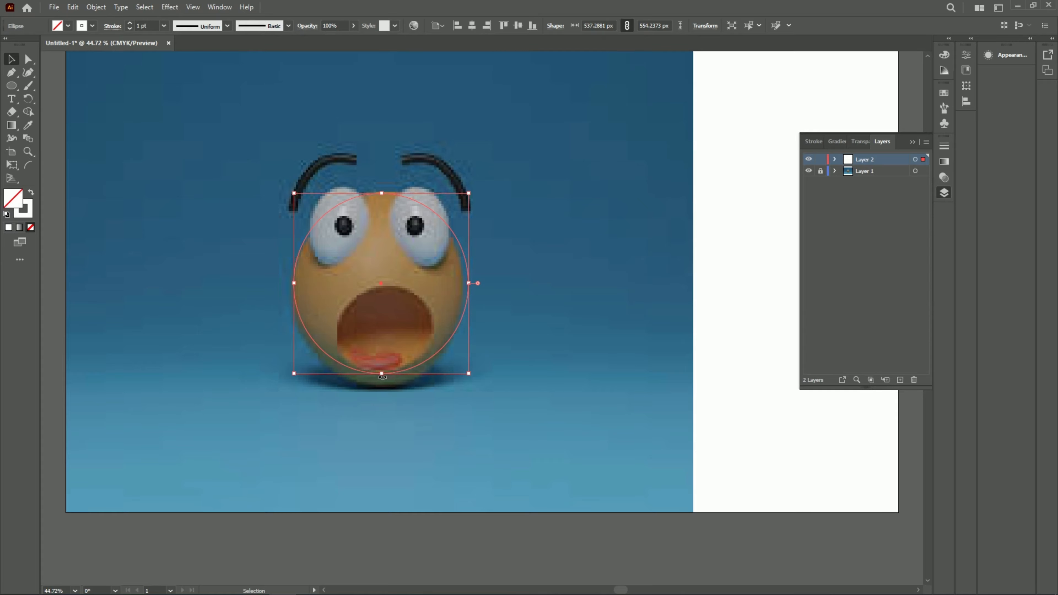
- Resize the ellipse traced over the character's head to about 522 by 605 px so it fits the head
drag(380, 377, 381, 387)
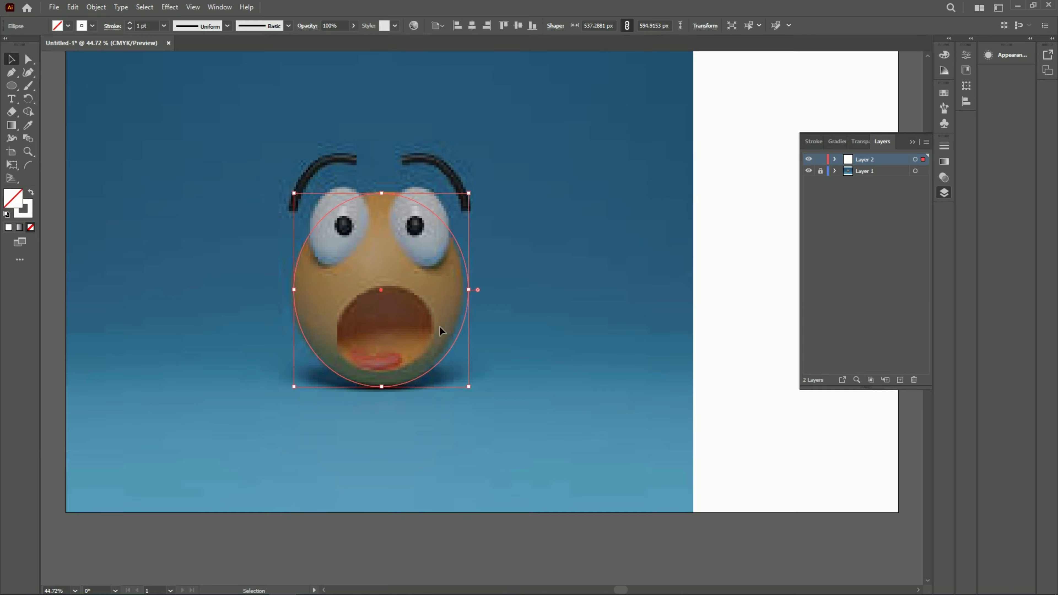
drag(469, 291, 463, 290)
right_click(443, 271)
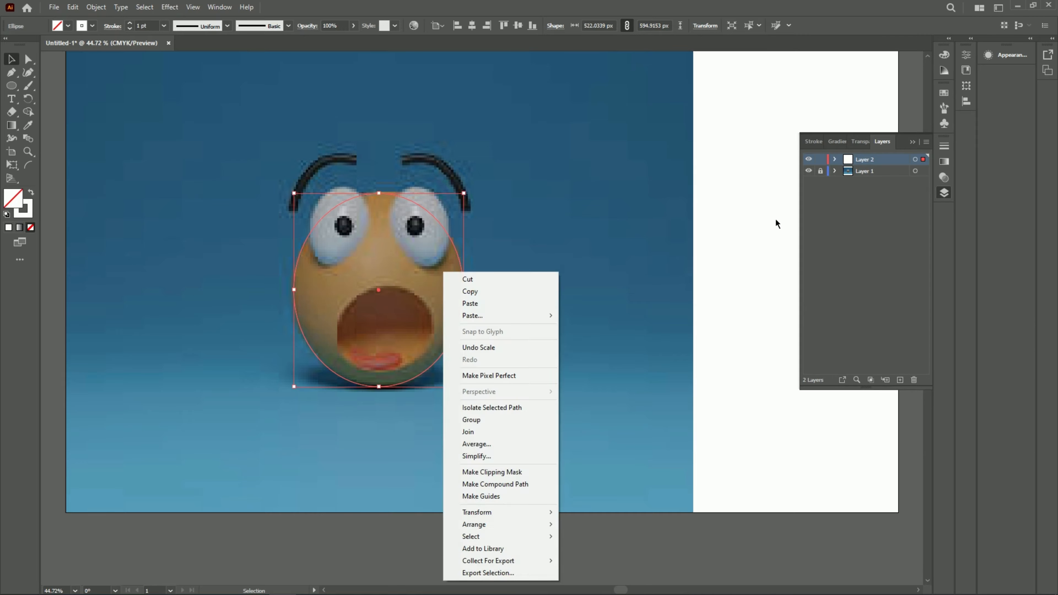
click(762, 215)
scroll(502, 284, up, 1)
click(419, 231)
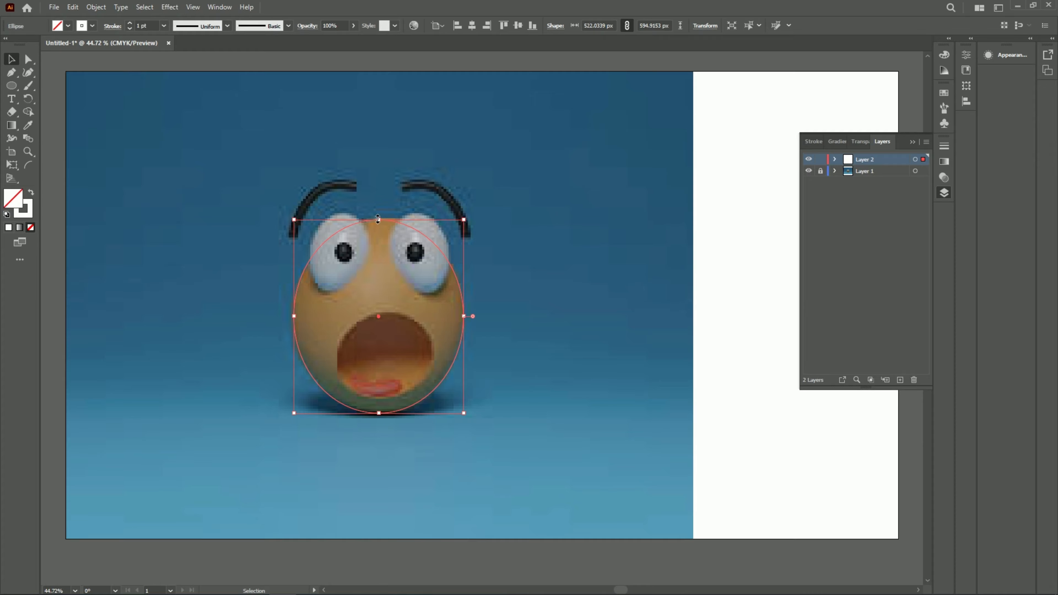
drag(378, 219, 379, 216)
- Reshape the head outline with the Curvature tool, lowering its left point slightly and shifting its top point to the right
key(a)
key(ctrl+1)
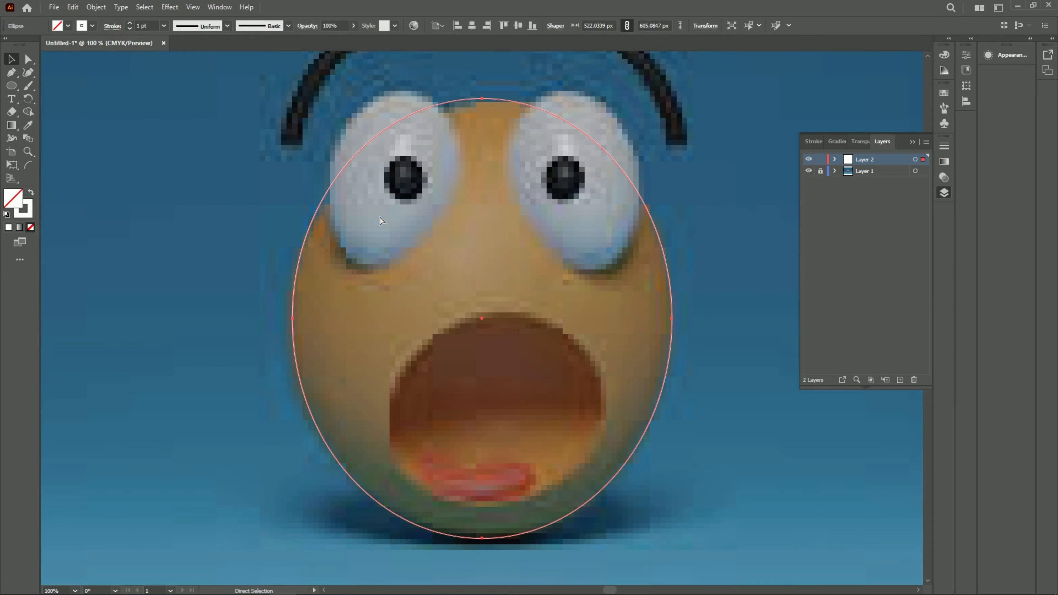
key(v)
scroll(470, 121, up, 3)
scroll(668, 336, down, 3)
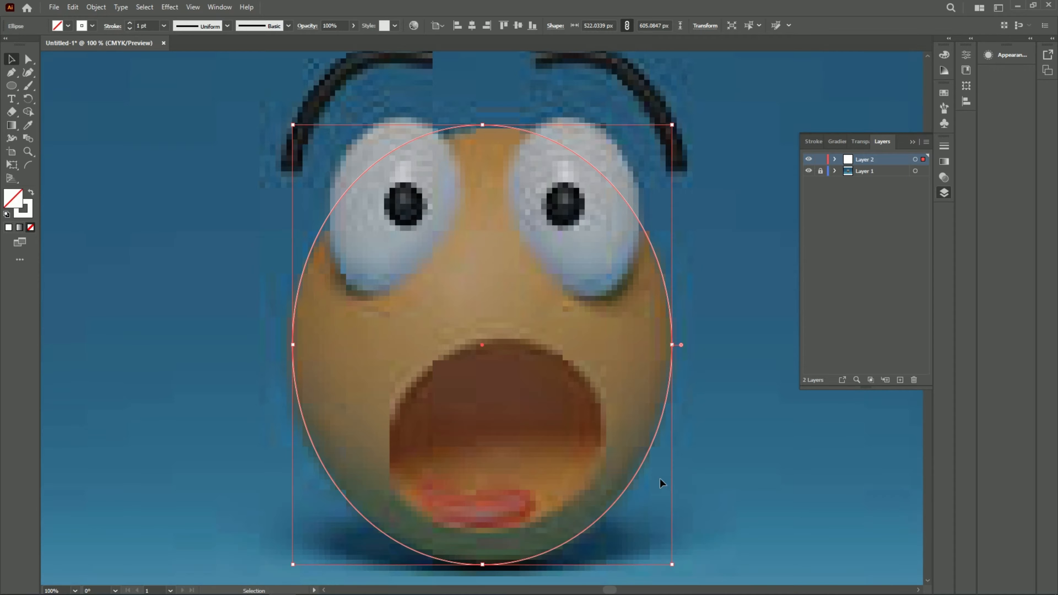
key(shift+grave)
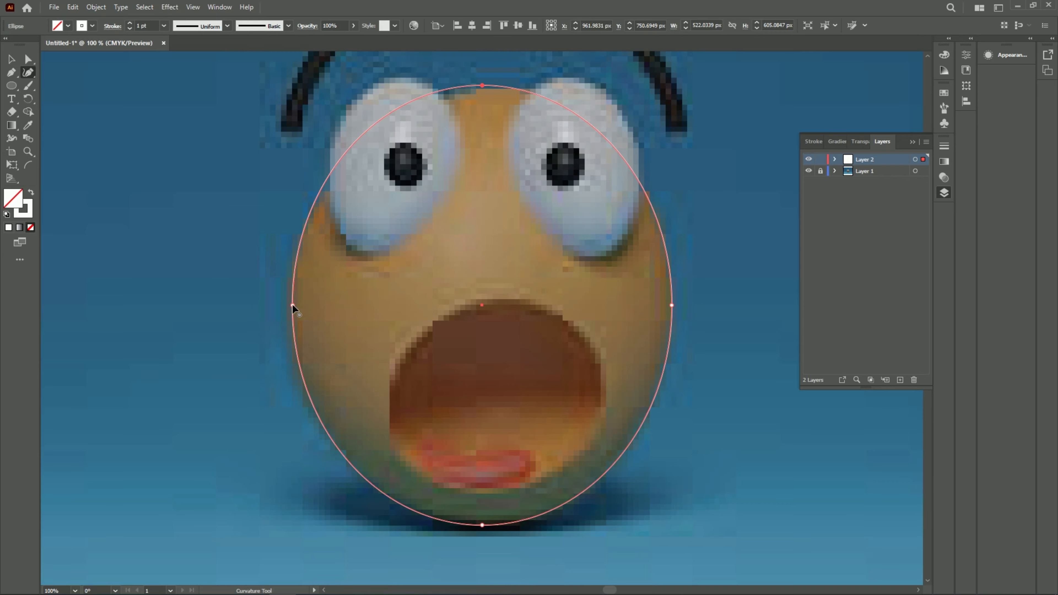
drag(293, 305, 292, 309)
drag(671, 305, 671, 305)
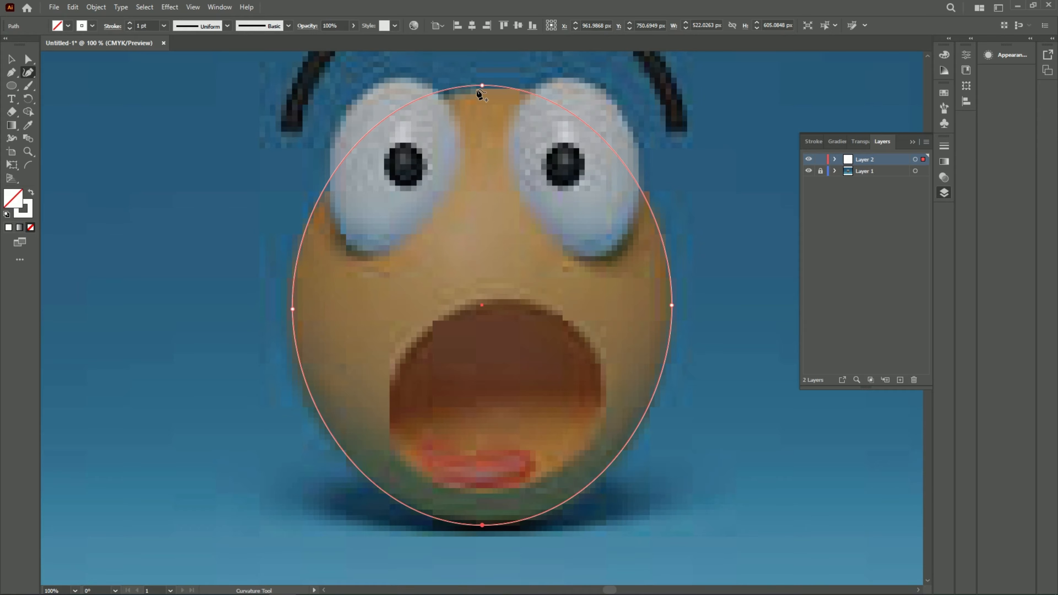
drag(482, 86, 516, 89)
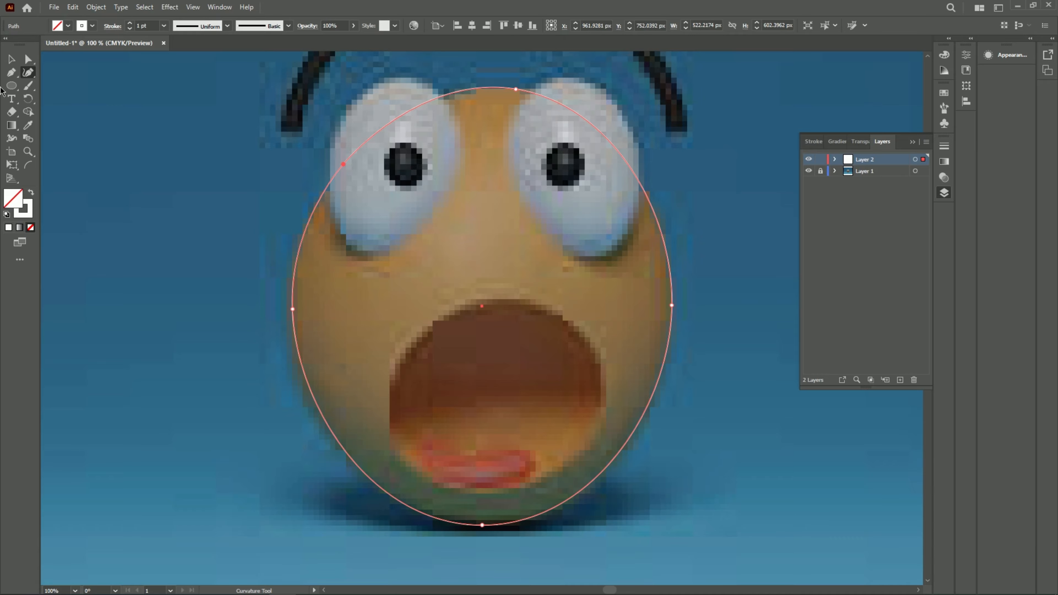
- Move the head outline beside the reference face and fill it with the brown sampled from the forehead, without a stroke
click(11, 59)
drag(427, 102, 898, 106)
click(30, 191)
click(28, 125)
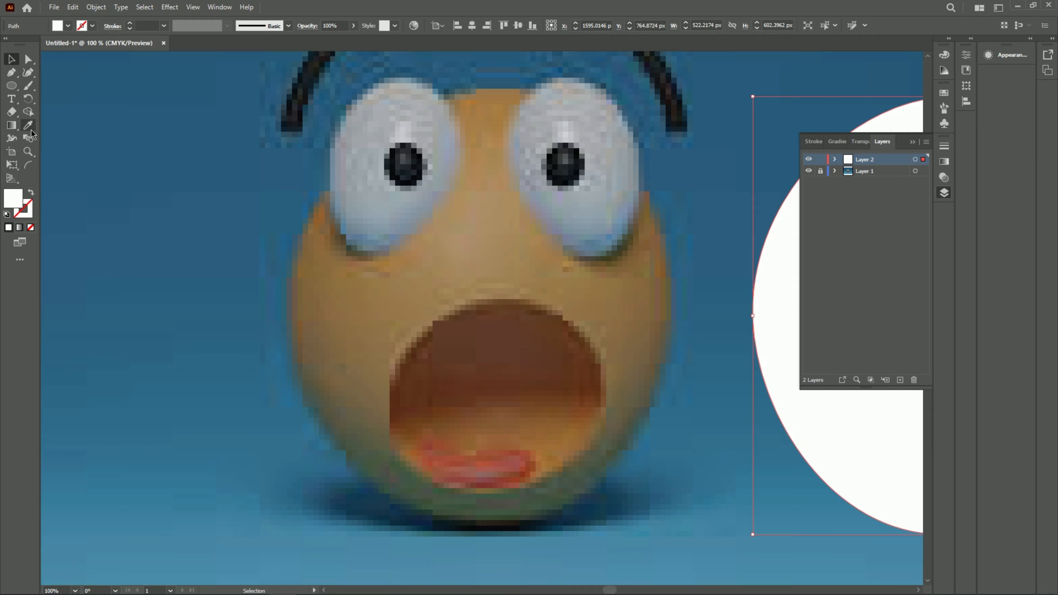
click(329, 303)
click(418, 300)
click(403, 303)
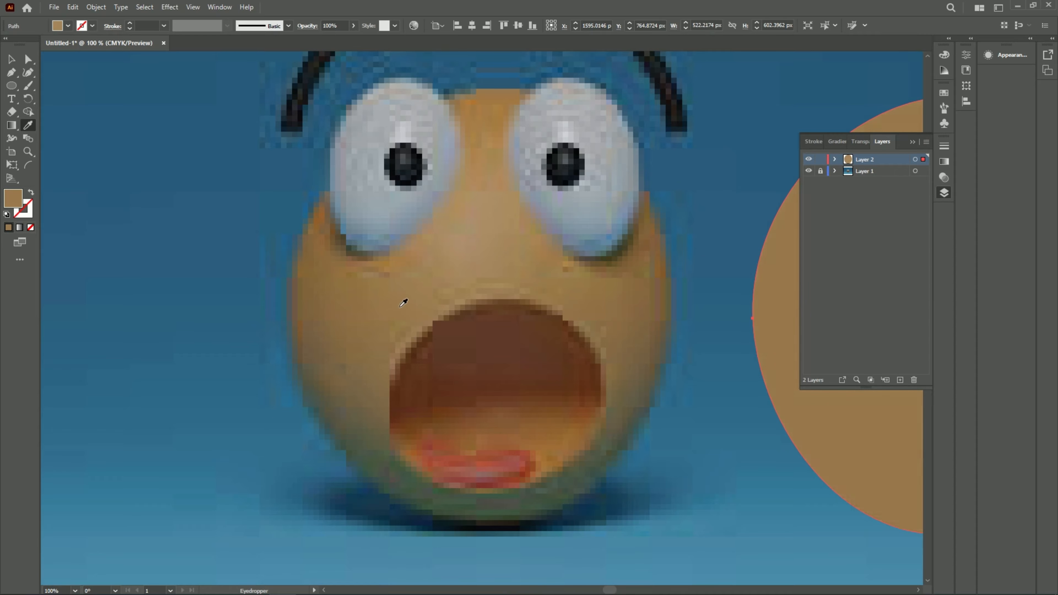
click(482, 105)
- Draw an ellipse about 161 by 189 px over the reference's left eye and swap its fill and stroke
click(11, 59)
click(11, 85)
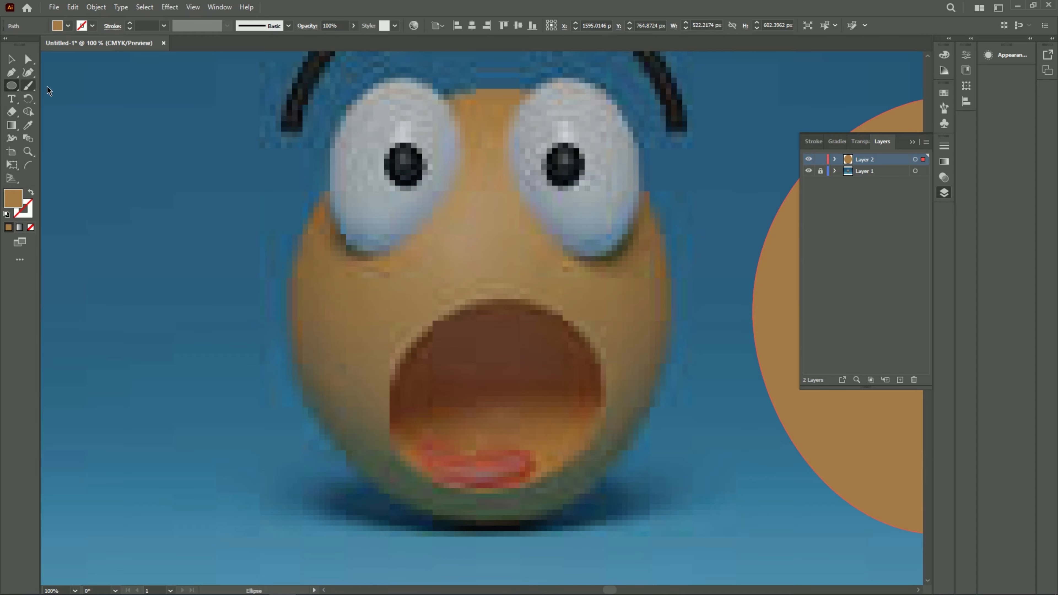
mouse_move(332, 106)
mouse_down()
mouse_move(402, 231)
mouse_move(450, 244)
mouse_up()
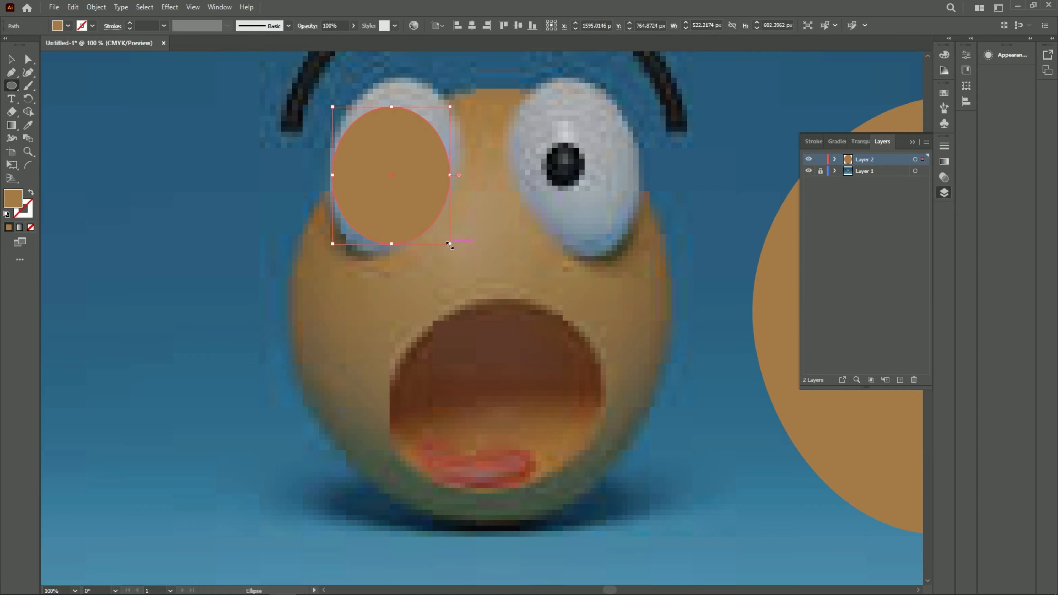
click(31, 192)
- Reshape the left eye ellipse with the Curvature tool to follow the tilted eyeball, about 175 by 243 px
click(28, 72)
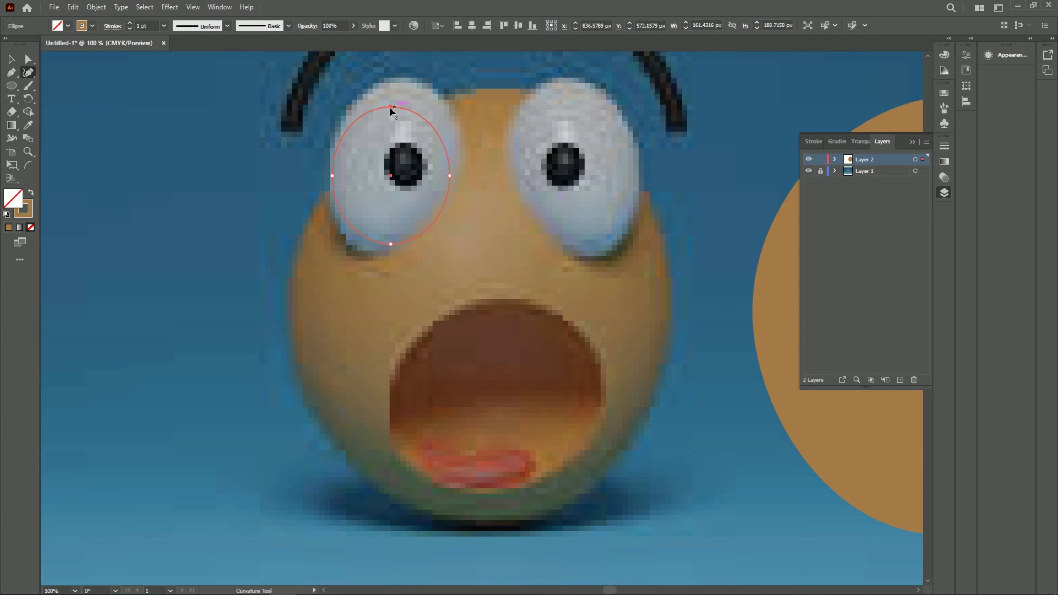
drag(390, 106, 403, 77)
drag(450, 174, 461, 175)
drag(374, 252, 367, 252)
drag(439, 219, 436, 216)
drag(460, 174, 459, 169)
drag(333, 176, 333, 150)
click(355, 100)
drag(367, 252, 370, 257)
click(16, 64)
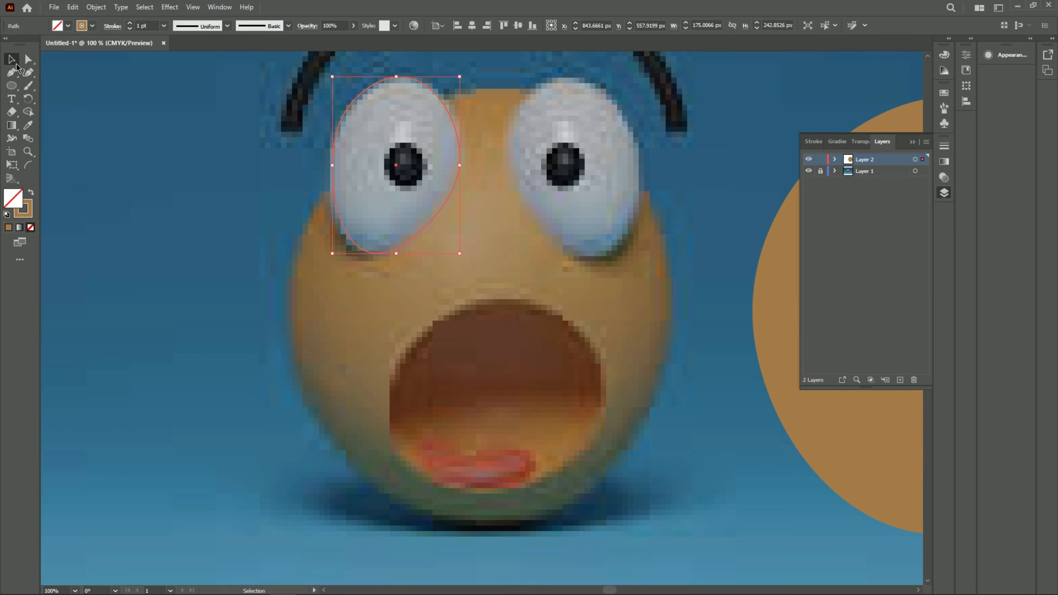
- Swap the eye shape's stroke back to a fill and set the fill color to white
click(31, 194)
click(28, 126)
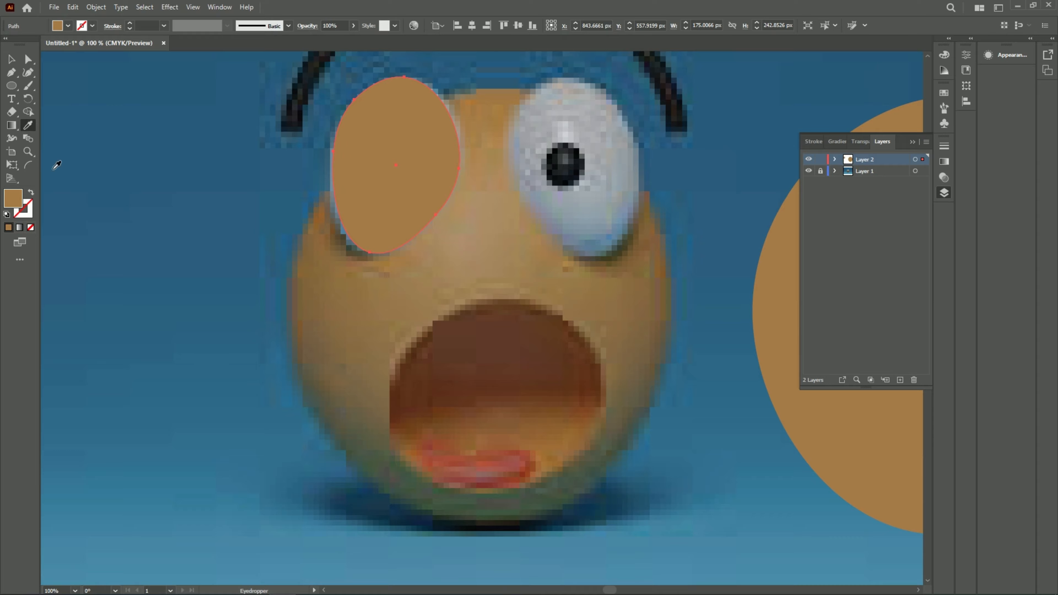
double_click(18, 204)
click(624, 209)
click(888, 214)
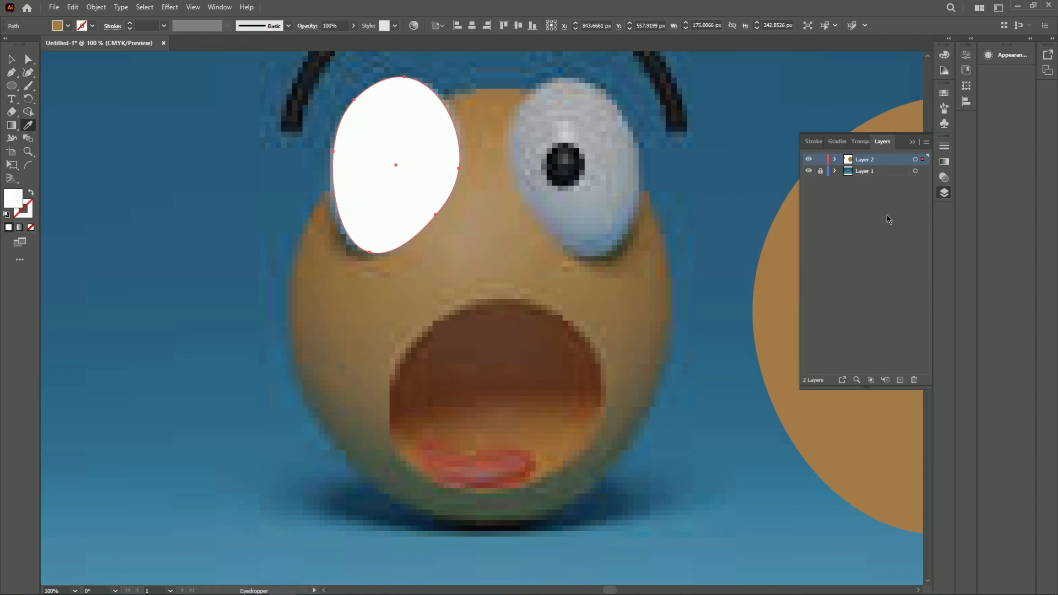
- Move the white eye onto the upper left of the brown head shape and deselect it
click(11, 60)
drag(413, 157, 970, 247)
drag(371, 175, 767, 221)
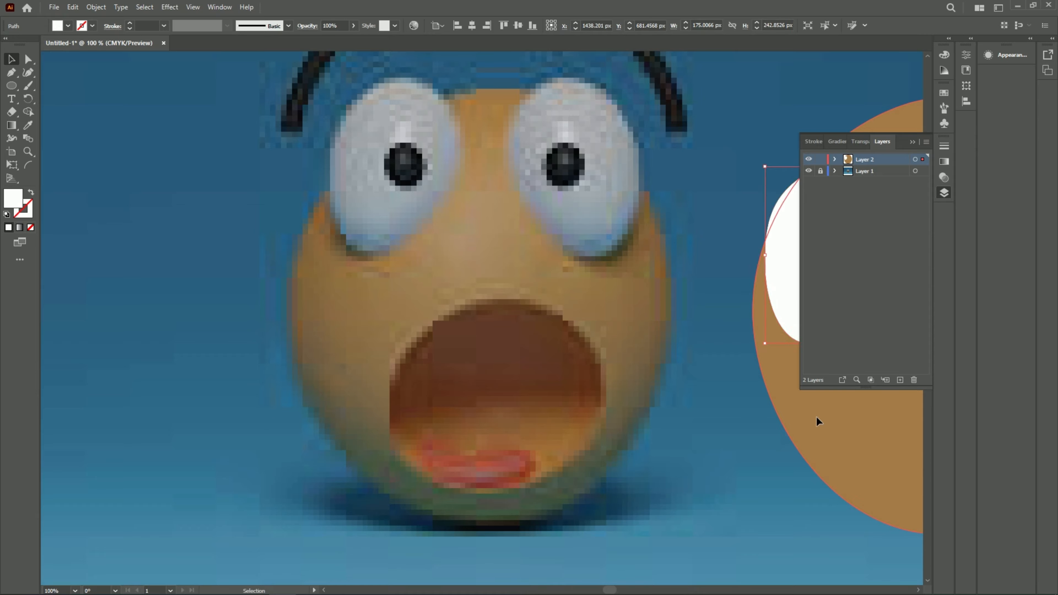
click(775, 413)
click(484, 261)
- Draw an unfilled circle about 60 px wide that fits the left pupil of the reference face
scroll(528, 217, up, 4)
scroll(453, 286, down, 3)
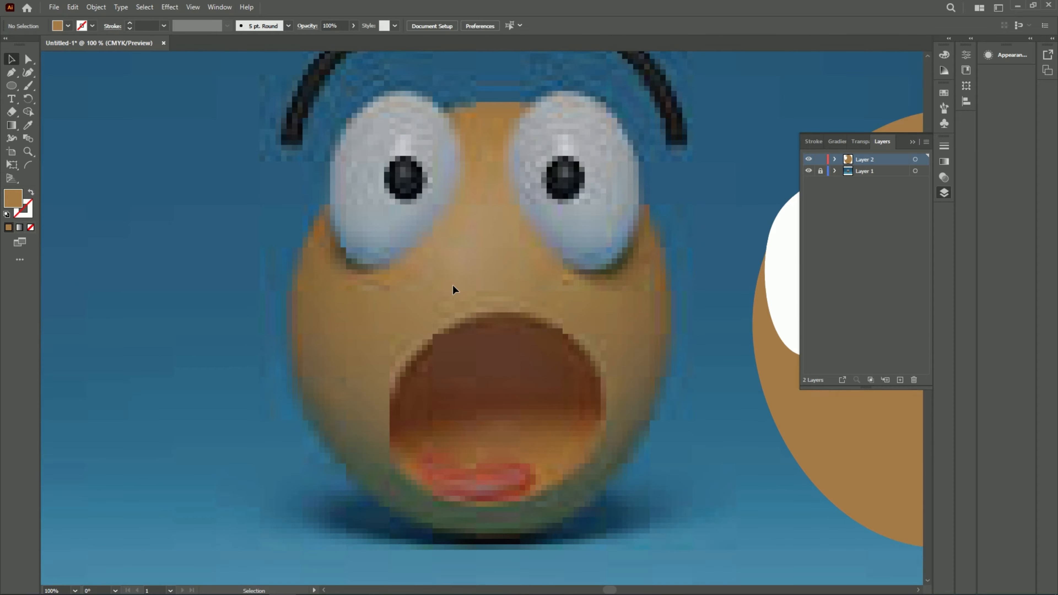
scroll(453, 289, down, 1)
key(l)
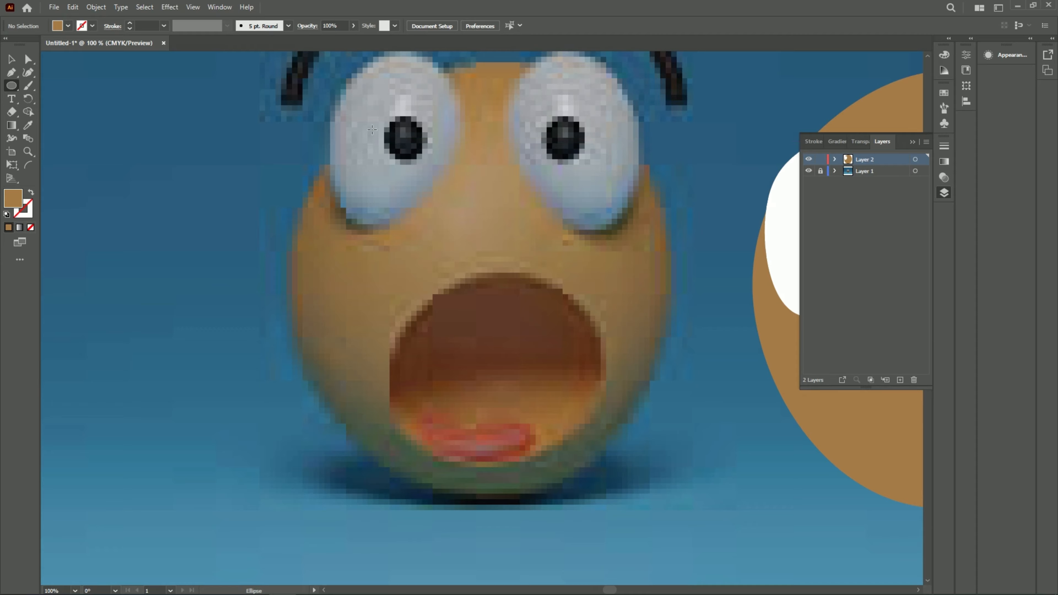
drag(387, 121, 427, 161)
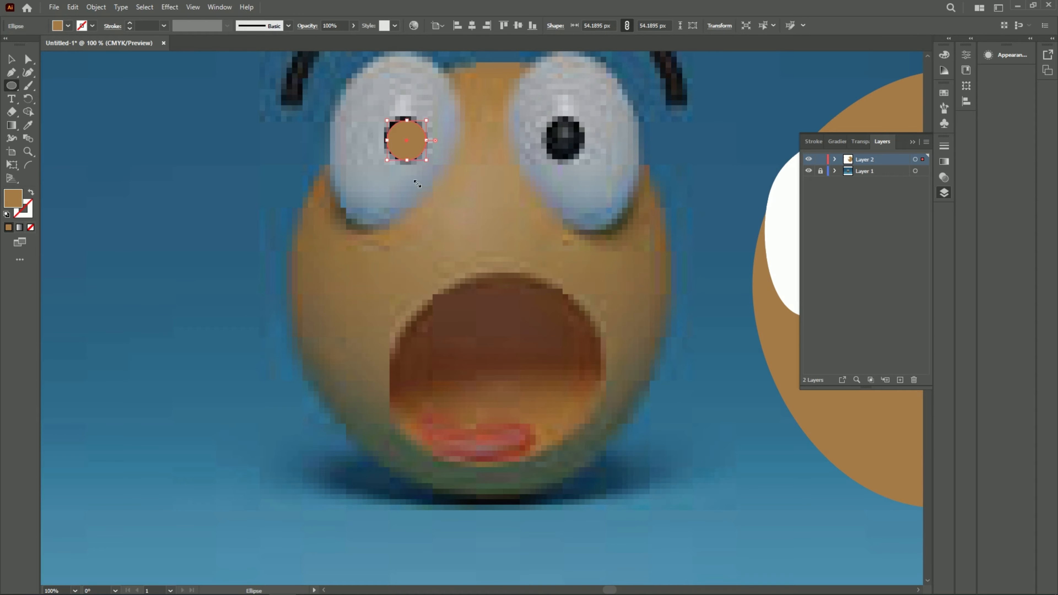
click(30, 193)
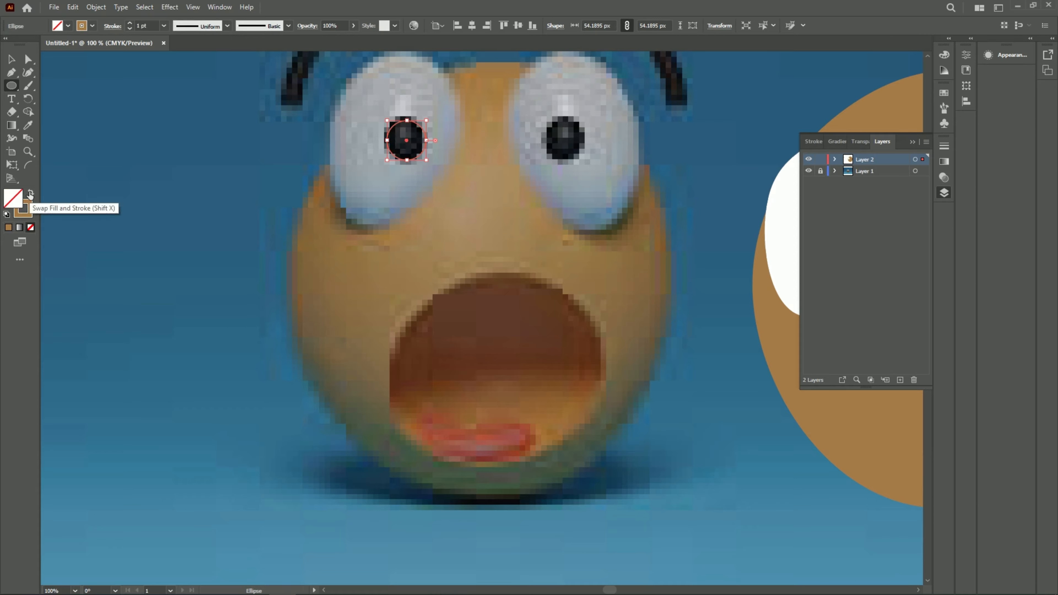
drag(407, 120, 427, 139)
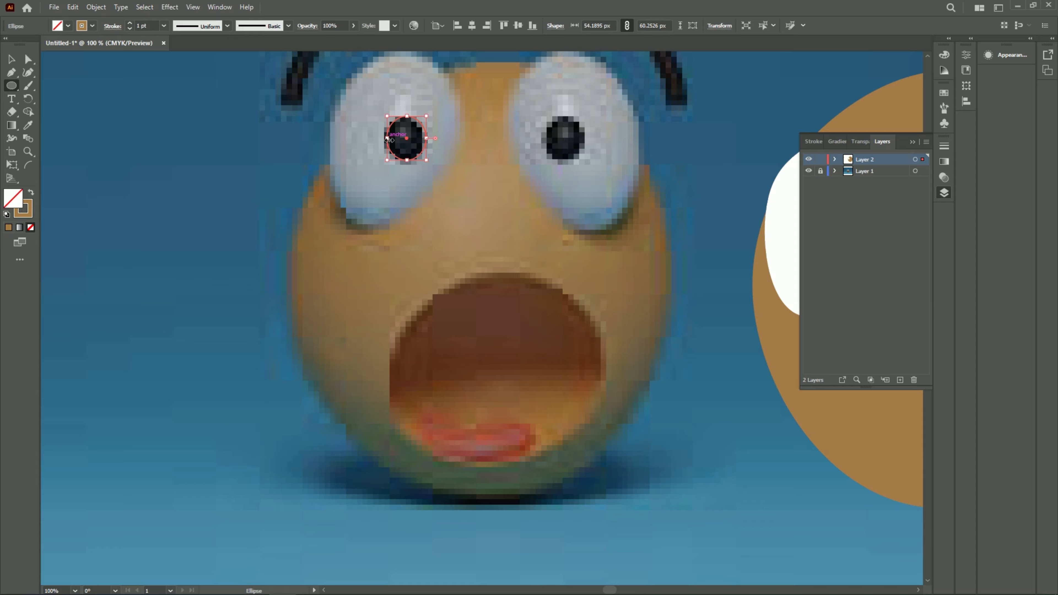
click(11, 60)
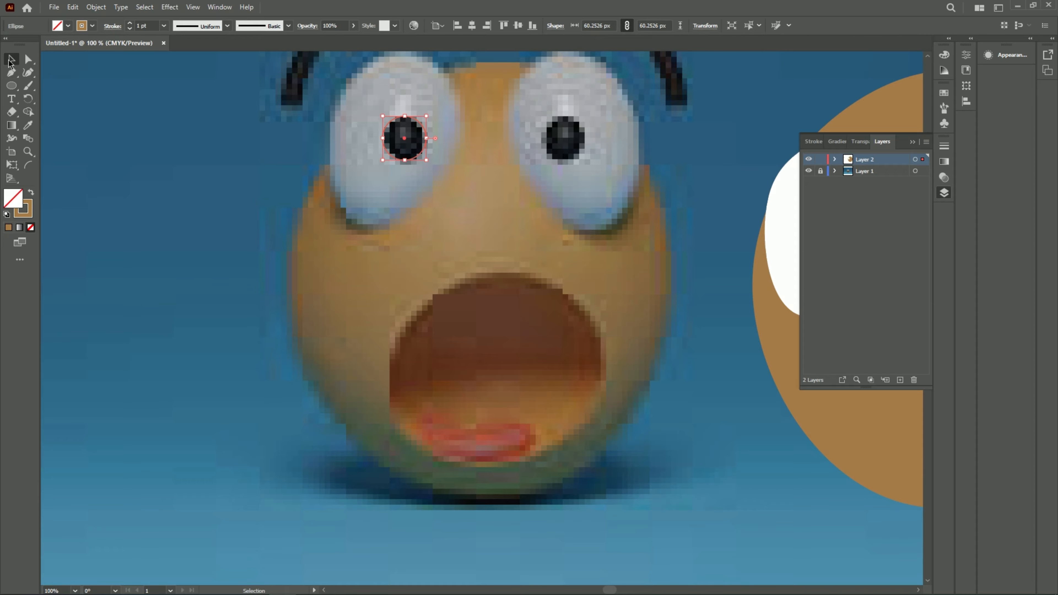
- Fill the pupil circle with black and move it onto the white eye shape
click(30, 193)
double_click(14, 200)
drag(713, 286, 731, 366)
click(887, 214)
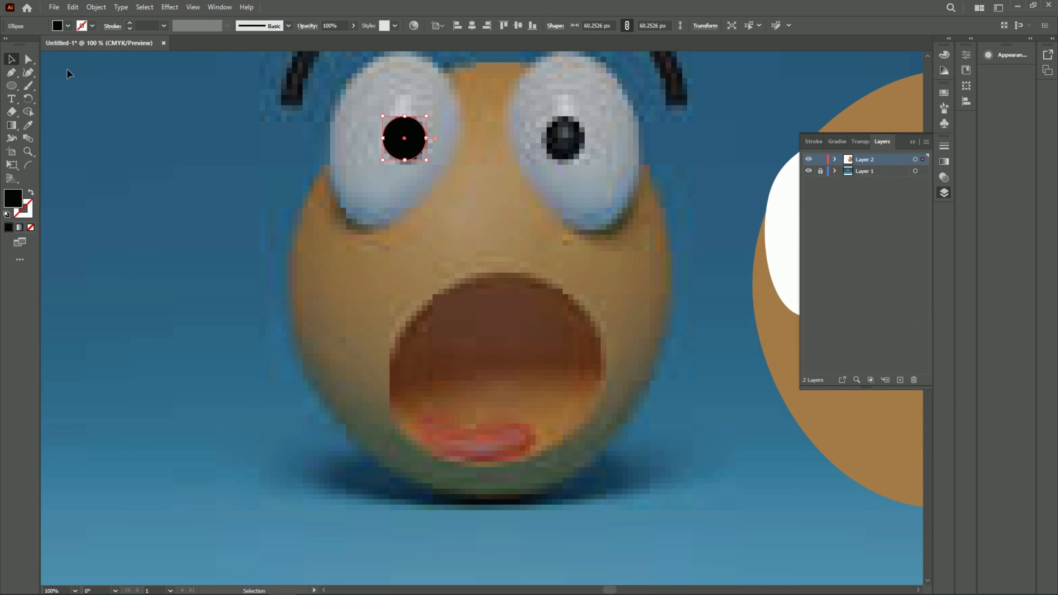
drag(395, 137, 787, 235)
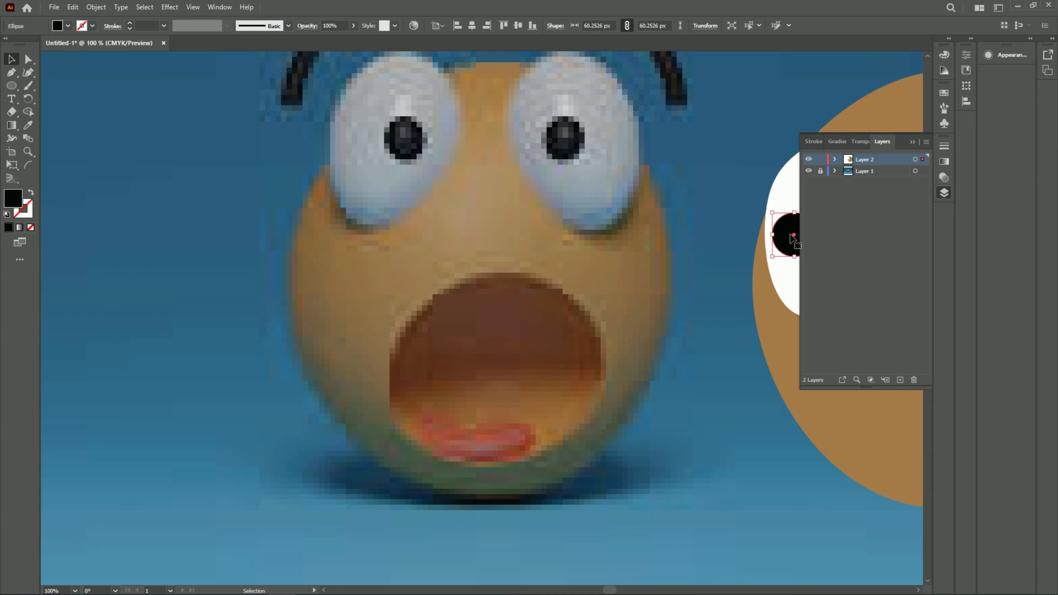
- Draw an ellipse over the reference's open mouth and stretch it to about 296 by 242 px
scroll(524, 307, down, 1)
scroll(523, 307, down, 1)
key(l)
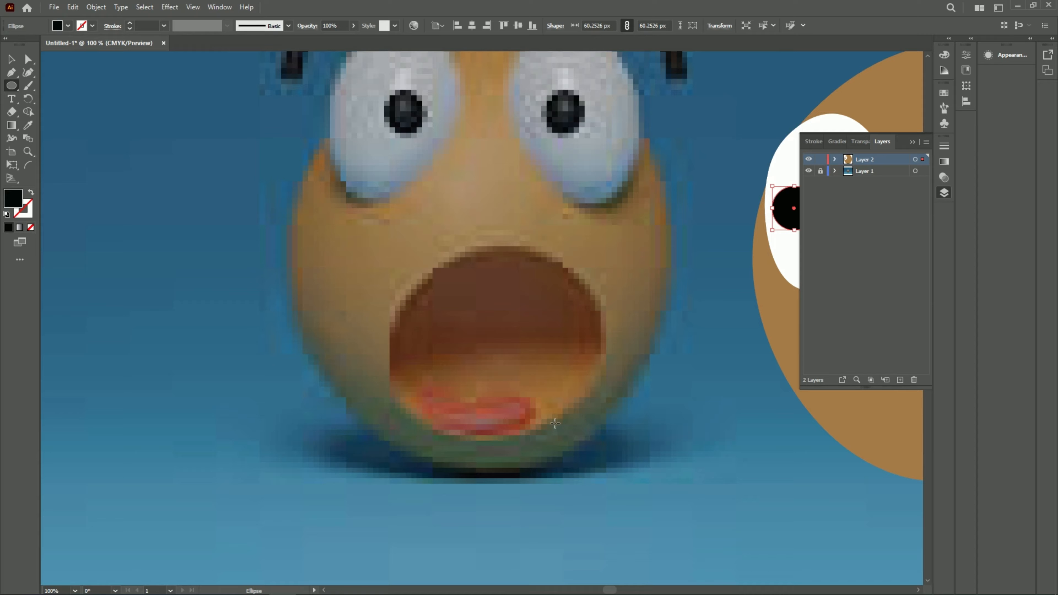
drag(555, 423, 389, 271)
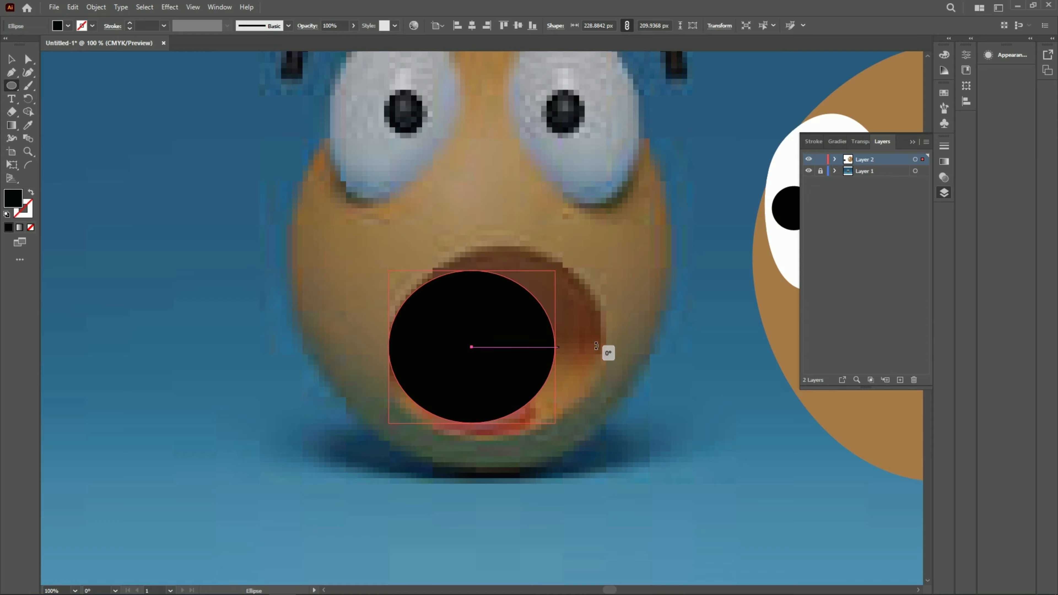
drag(556, 347, 603, 347)
drag(500, 270, 496, 247)
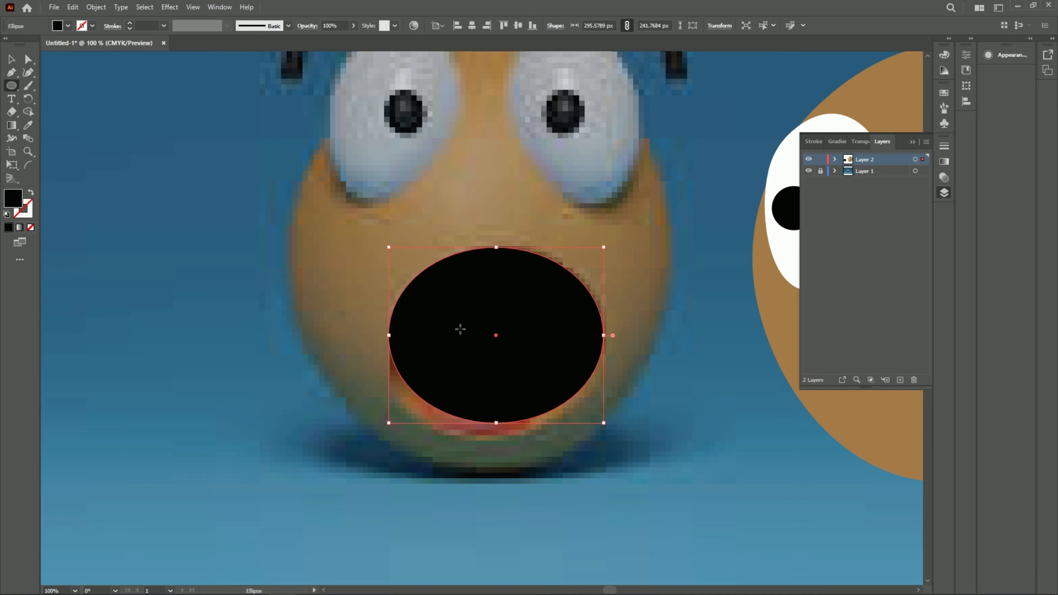
- Swap the mouth ellipse to an outline, then reposition and resize it over the open mouth to about 294 by 269 px
click(12, 59)
click(31, 191)
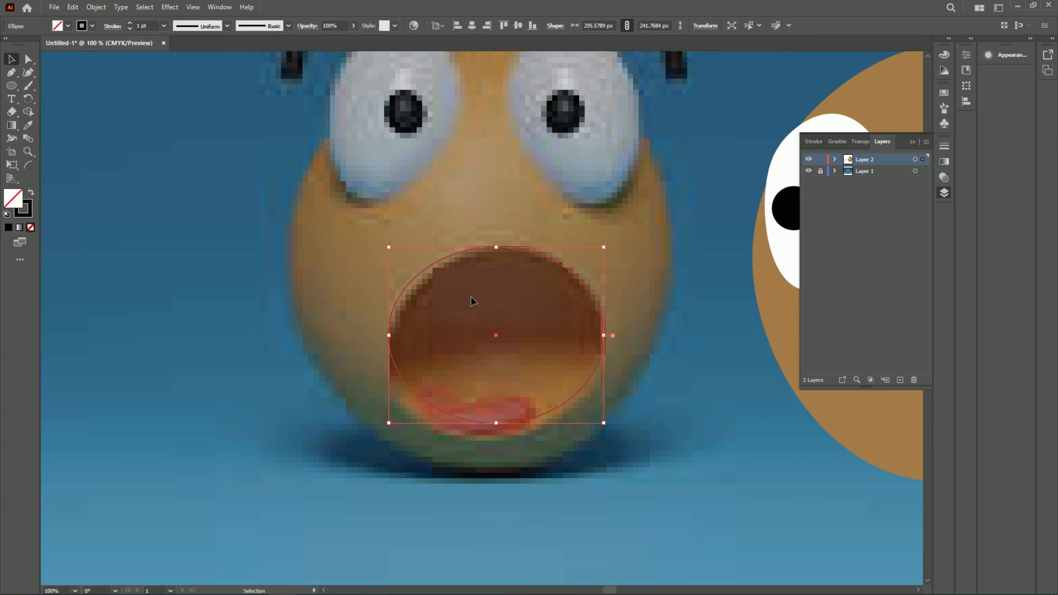
drag(475, 304, 475, 304)
drag(439, 258, 445, 259)
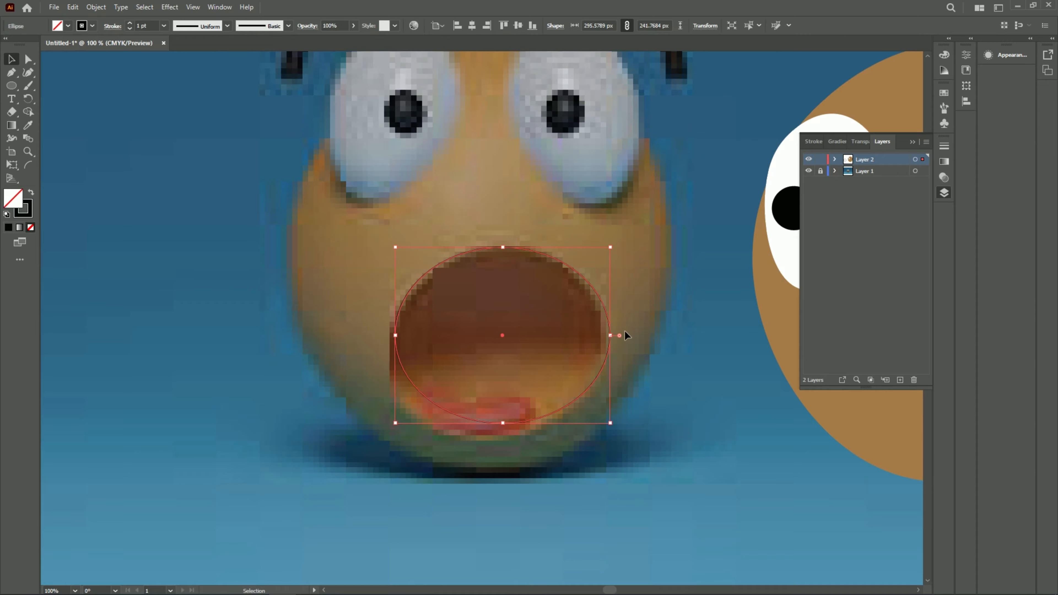
drag(610, 336, 604, 336)
scroll(520, 376, down, 2)
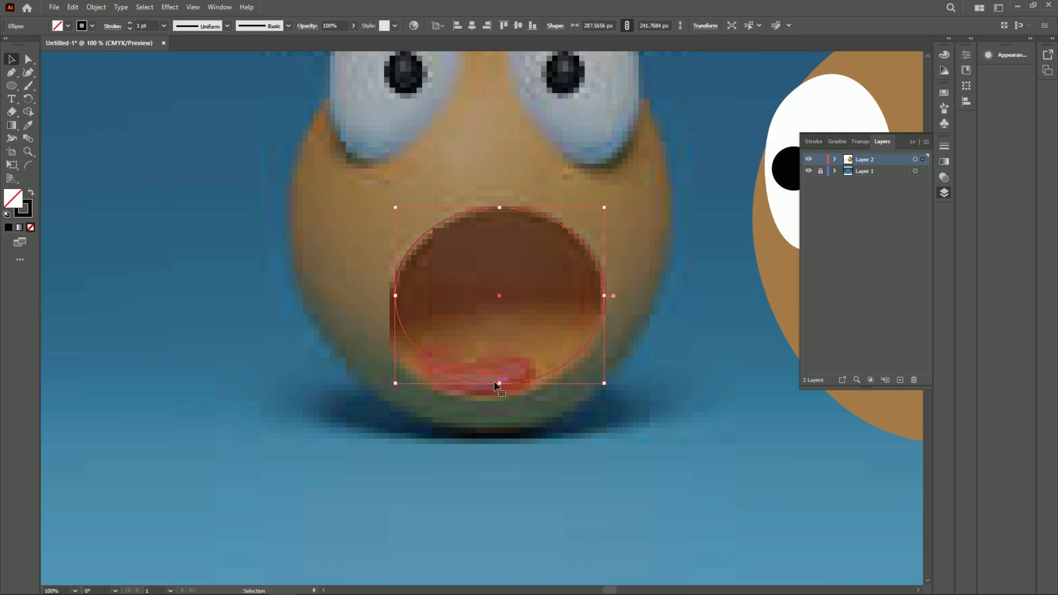
drag(499, 384, 503, 395)
drag(394, 393, 390, 404)
- Add and adjust points on the mouth outline with the Curvature tool so it follows the reference mouth's edge
click(28, 72)
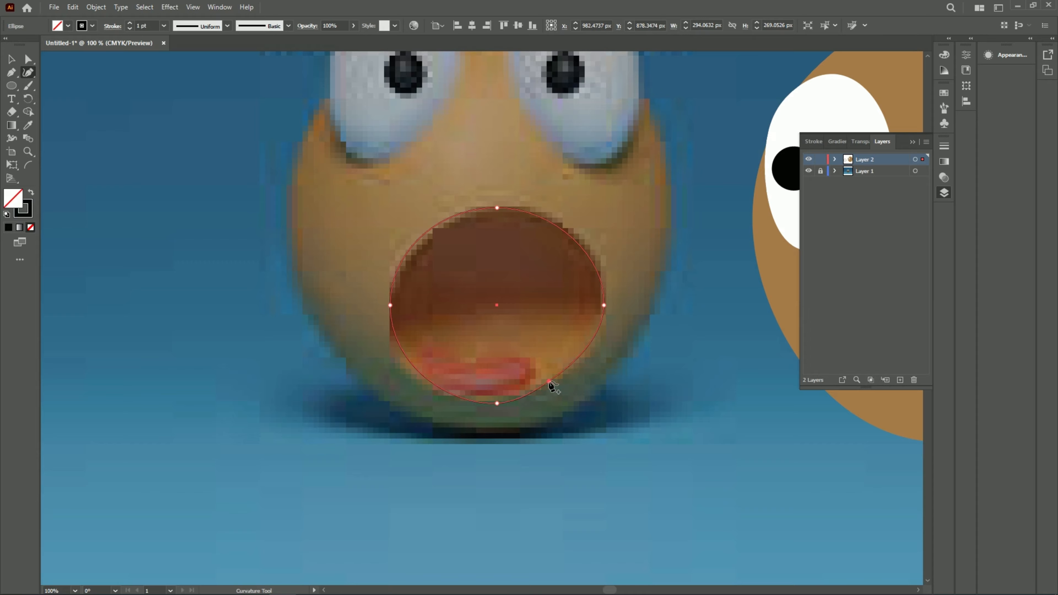
click(549, 382)
drag(491, 403, 495, 401)
click(417, 247)
click(557, 220)
click(412, 372)
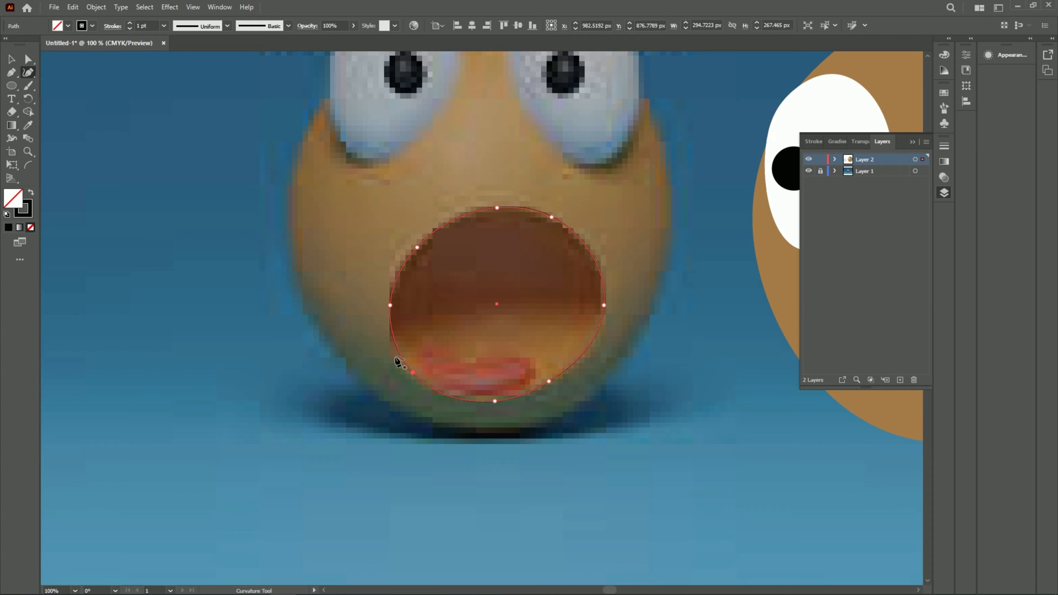
drag(397, 346, 407, 368)
click(11, 59)
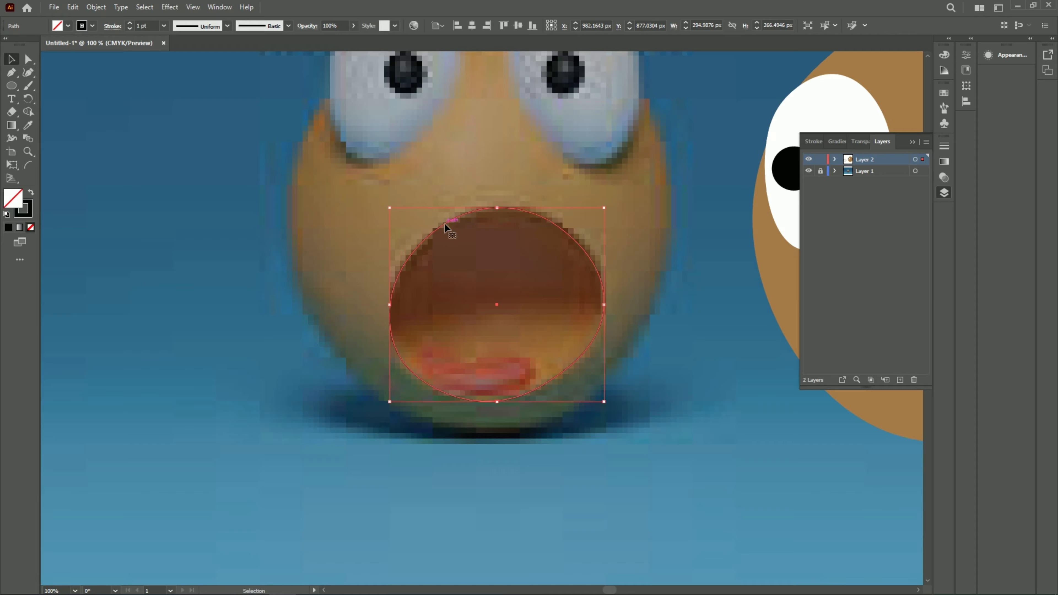
- Move the mouth outline to overlap the lower left of the brown head shape and swap its stroke to a black fill
drag(443, 221, 833, 279)
drag(481, 211, 754, 249)
click(30, 192)
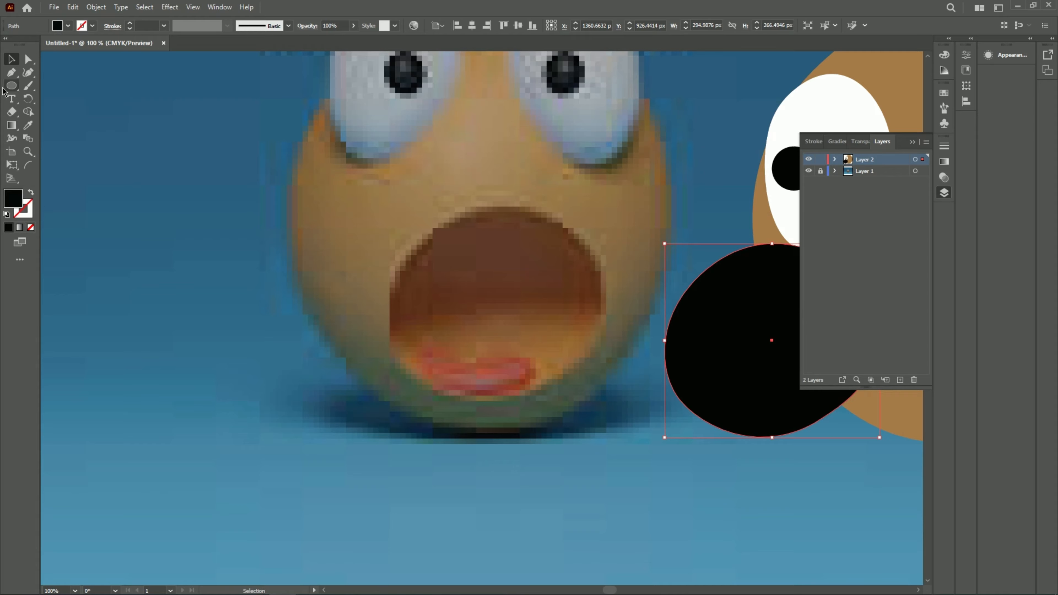
- Recolour the black mouth shape with the dark brown sampled from inside the reference's open mouth, keeping it as a fill
click(28, 125)
click(461, 269)
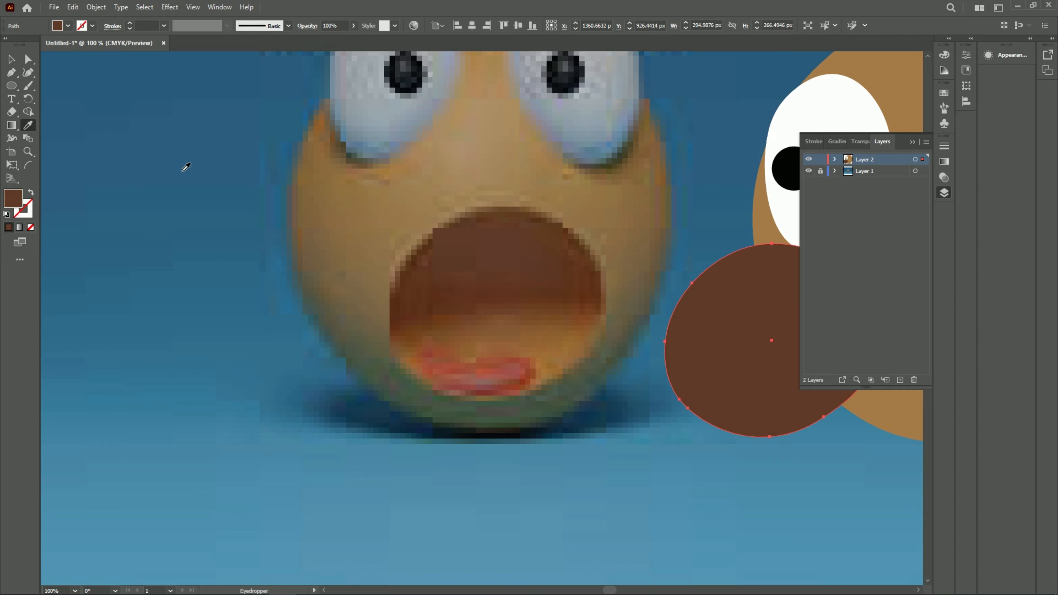
click(11, 58)
click(32, 194)
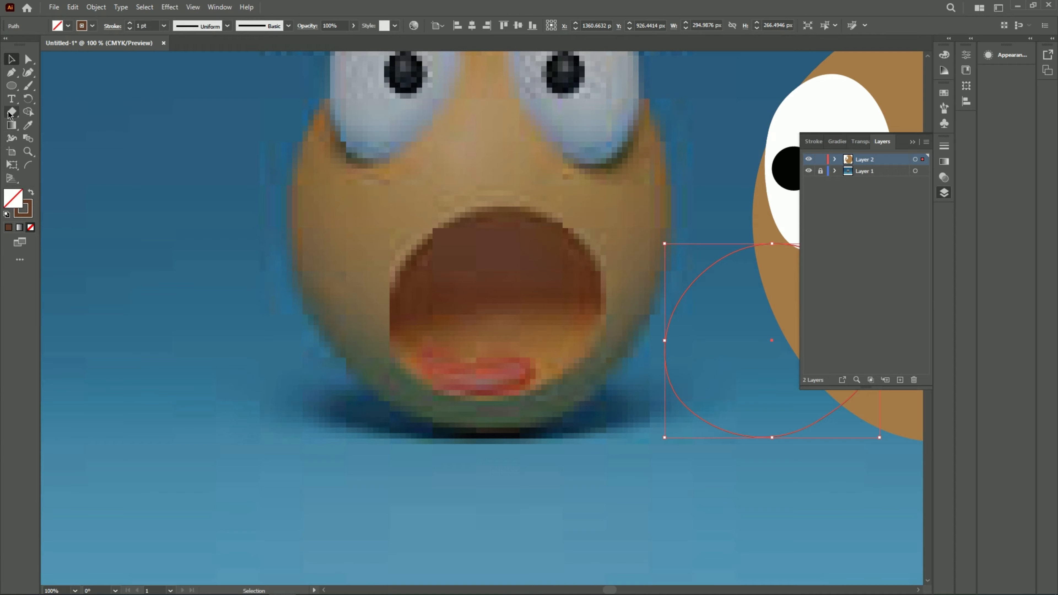
click(31, 193)
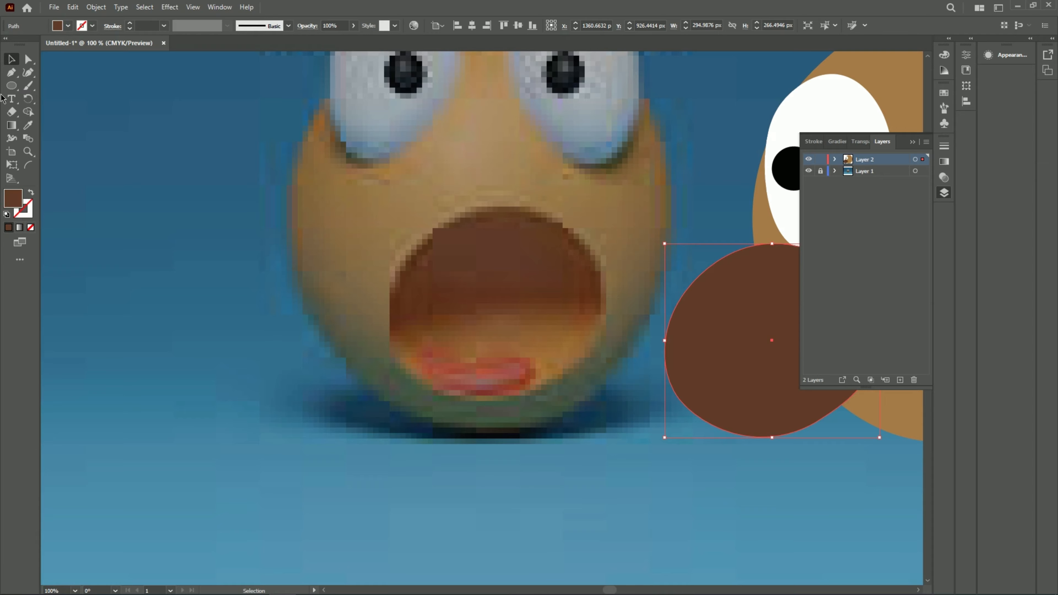
- Draw an ellipse about 152 by 54 px over the reference's tongue and swap its fill to an outline
key(l)
mouse_move(535, 392)
mouse_down()
mouse_move(445, 371)
mouse_move(423, 354)
mouse_up()
click(31, 195)
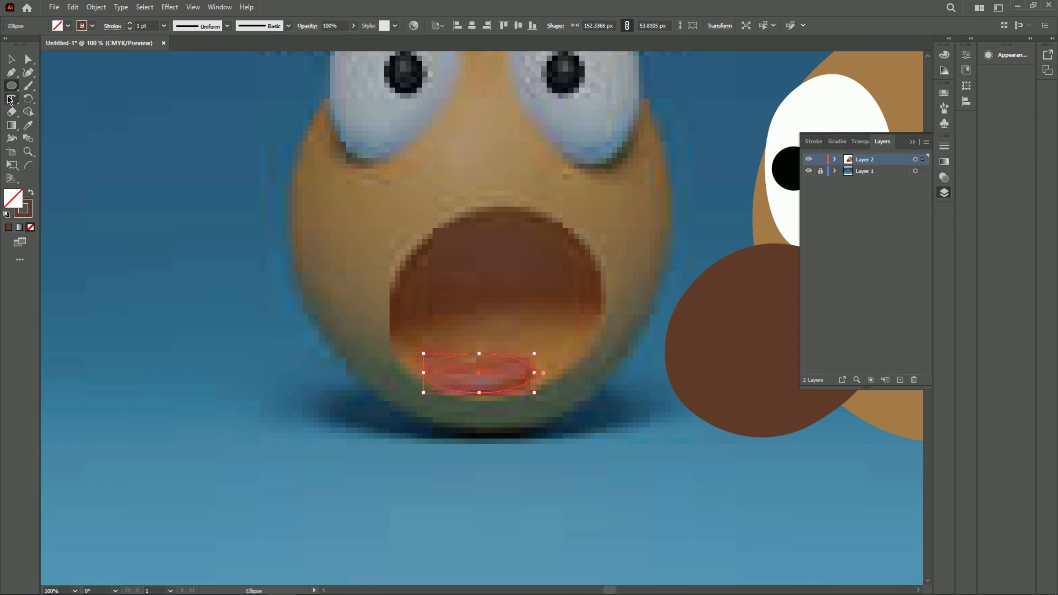
- Add and adjust points on the tongue outline with the Curvature tool so it follows the reference tongue, about 145 by 58 px
click(28, 72)
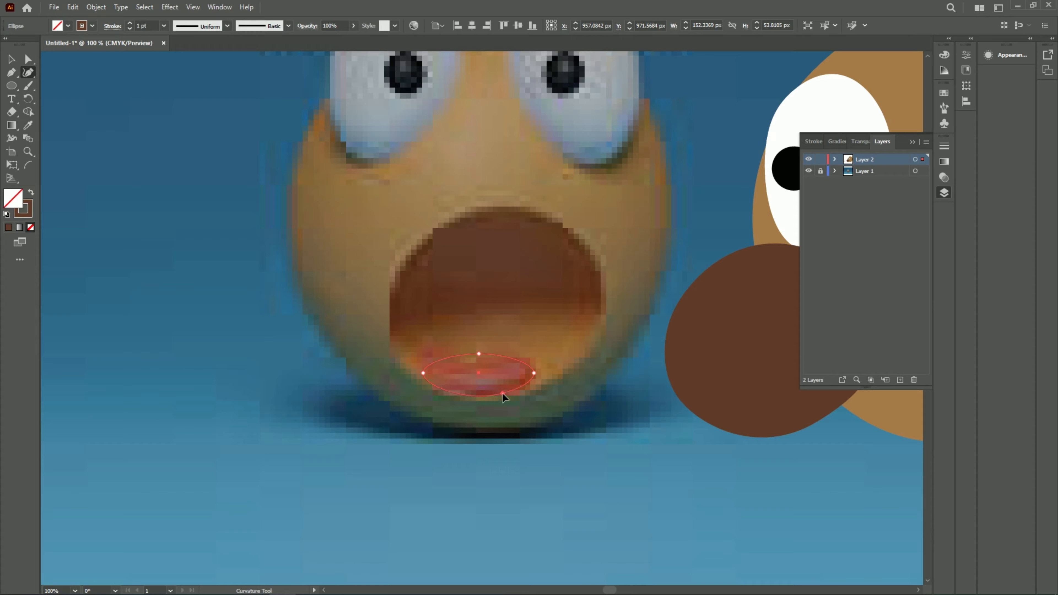
click(484, 397)
drag(423, 373, 429, 374)
scroll(491, 432, down, 1)
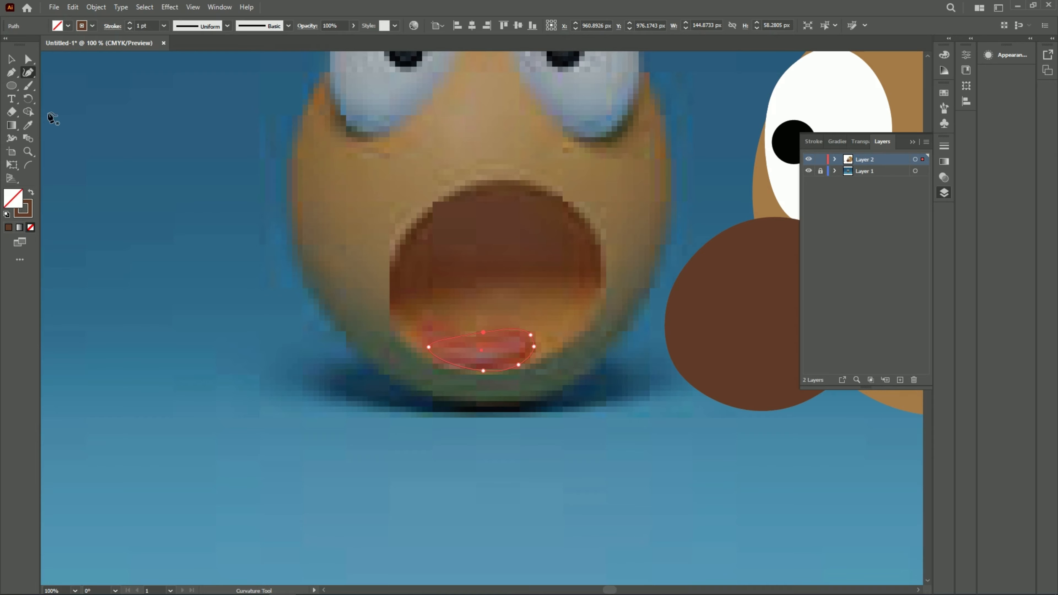
- Fill the tongue shape with a muted red sampled from the reference's tongue and place it on the dark brown mouth
click(31, 195)
key(i)
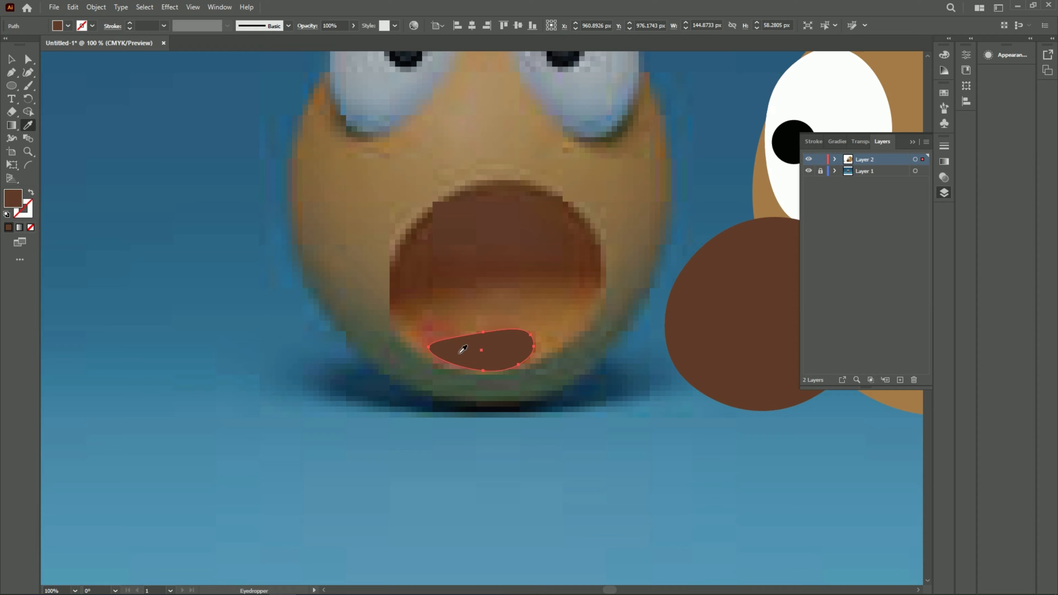
click(12, 59)
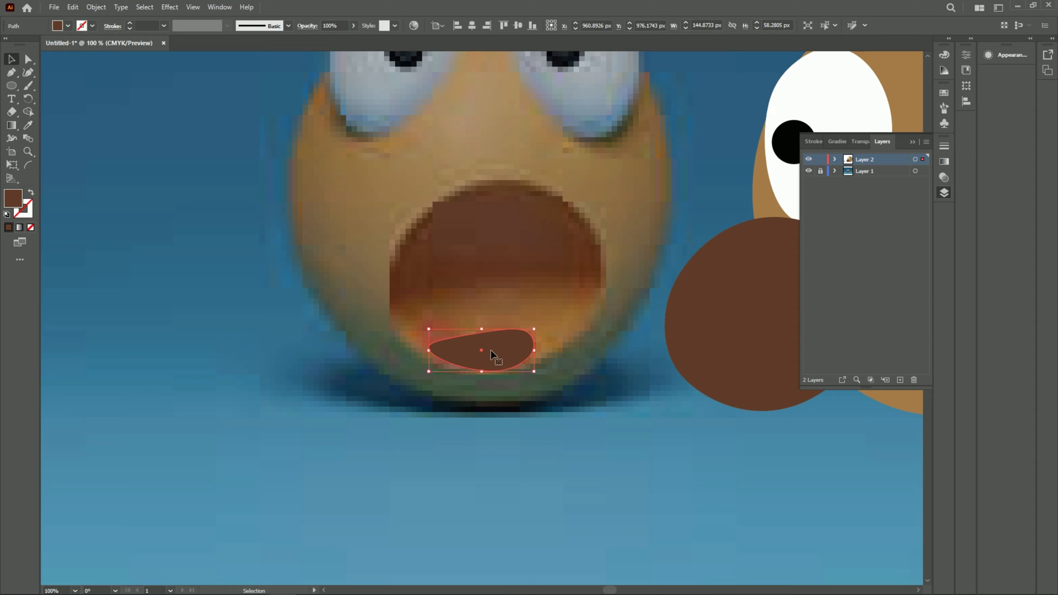
drag(491, 354, 488, 415)
click(33, 126)
click(482, 351)
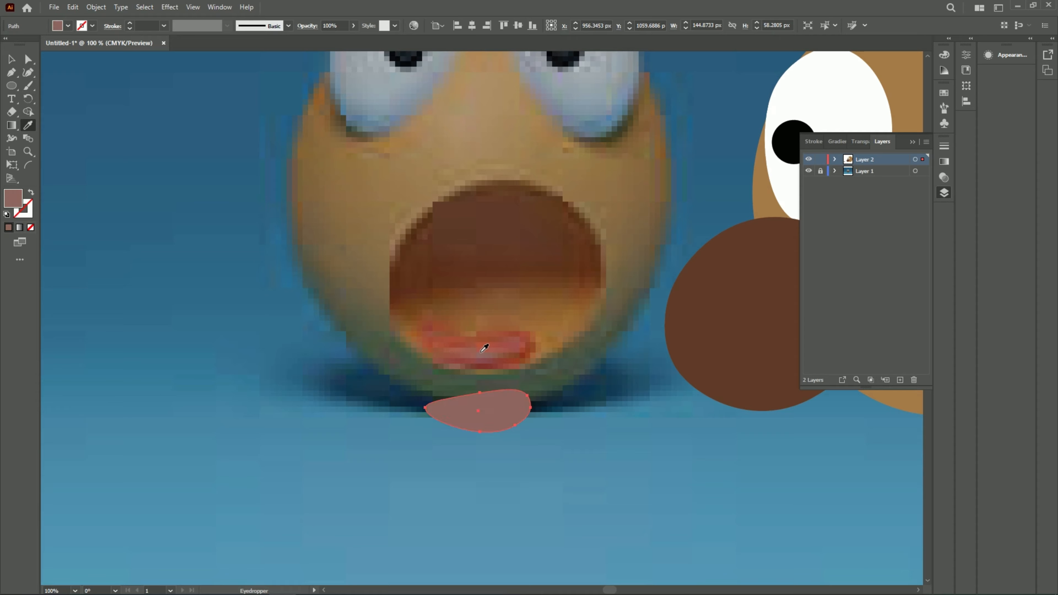
click(10, 59)
drag(485, 413, 772, 323)
- Draw a flat ellipse over the reference's ground shadow and widen it to about 523 by 74 px
scroll(502, 435, down, 1)
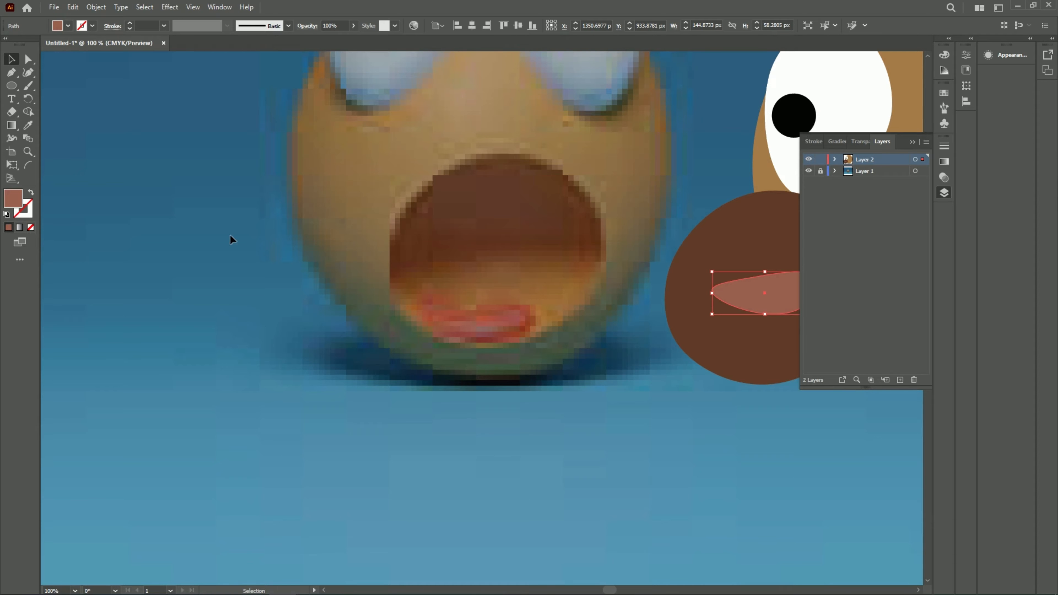
click(11, 86)
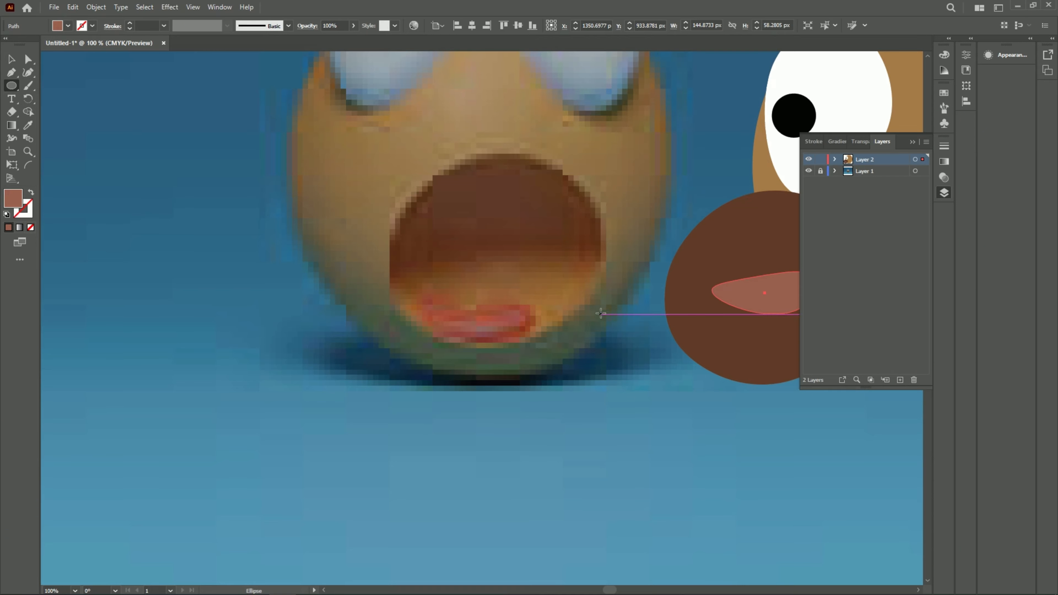
scroll(602, 317, up, 2)
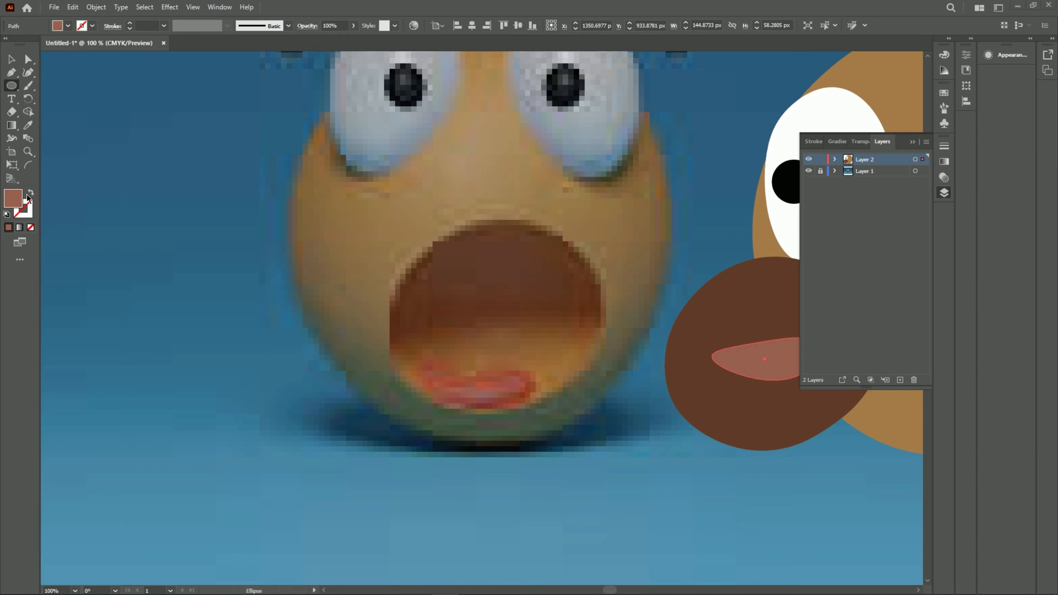
drag(298, 399, 675, 455)
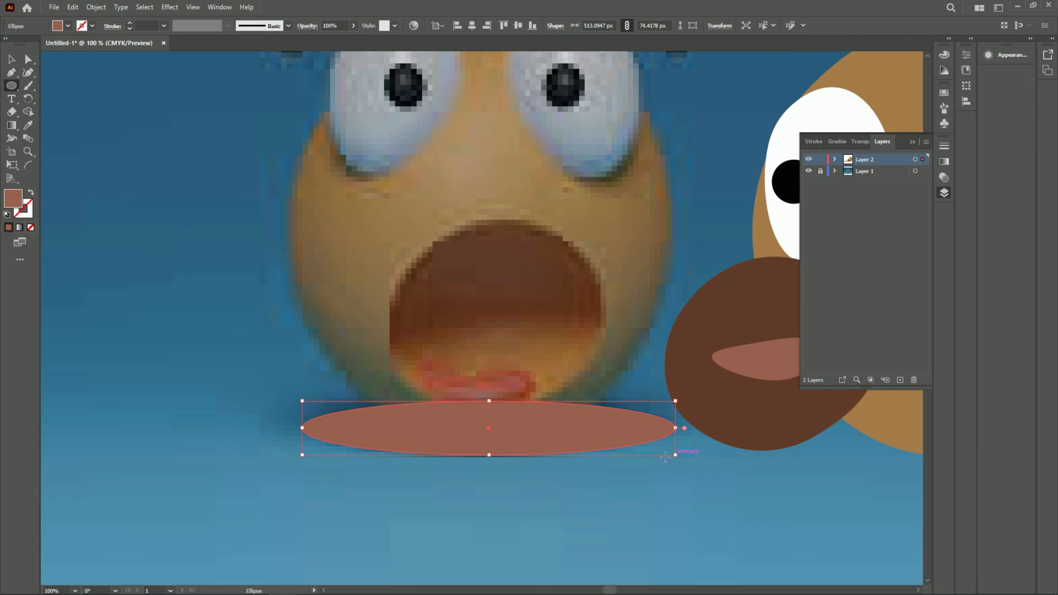
drag(297, 402, 295, 400)
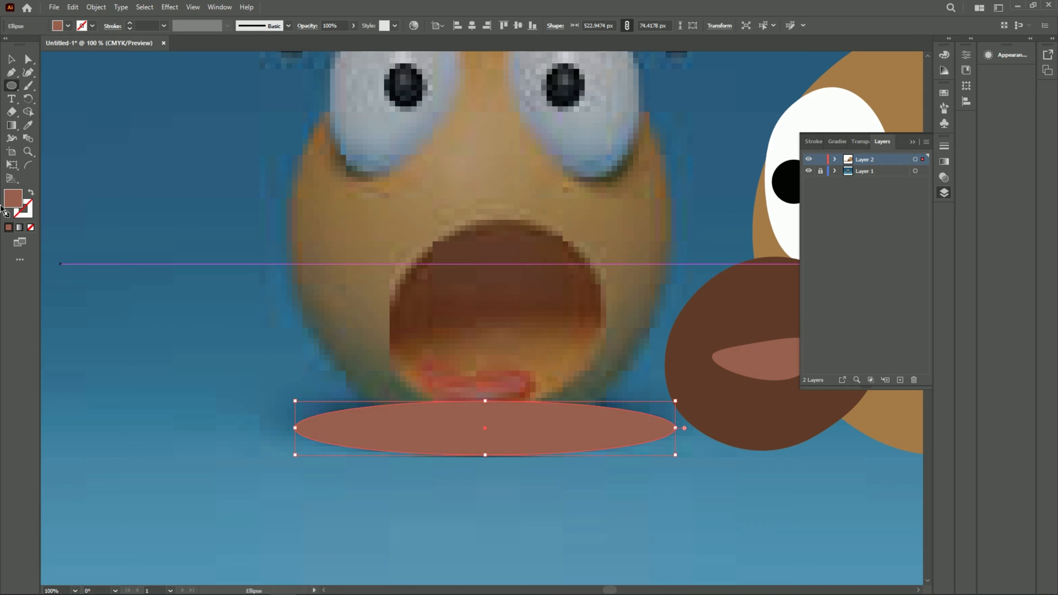
- Set the shadow ellipse's fill to the near-black colour 050403
click(31, 193)
click(31, 193)
double_click(13, 198)
drag(725, 289, 660, 343)
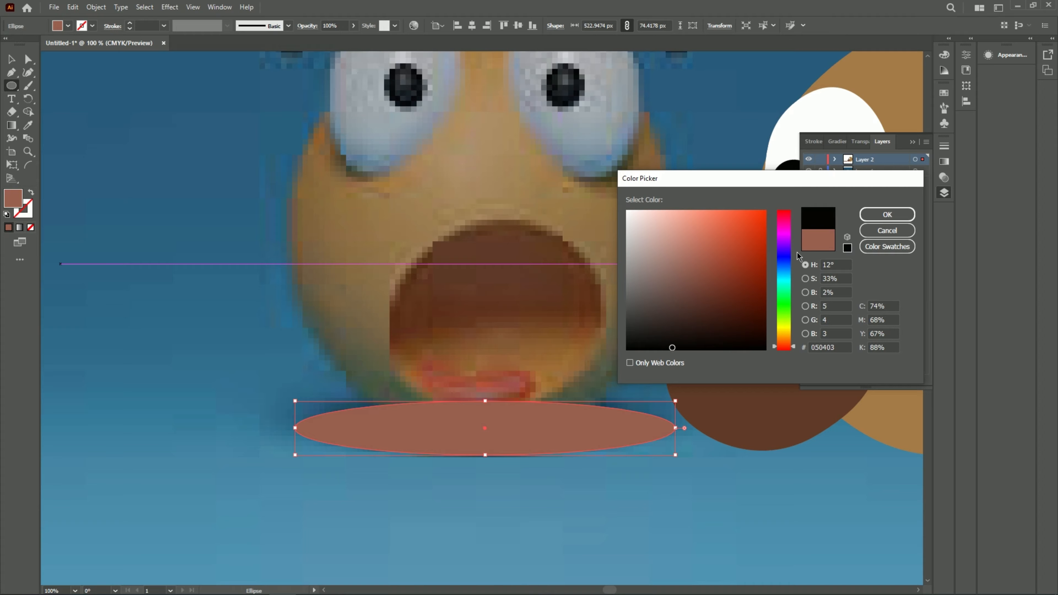
click(887, 214)
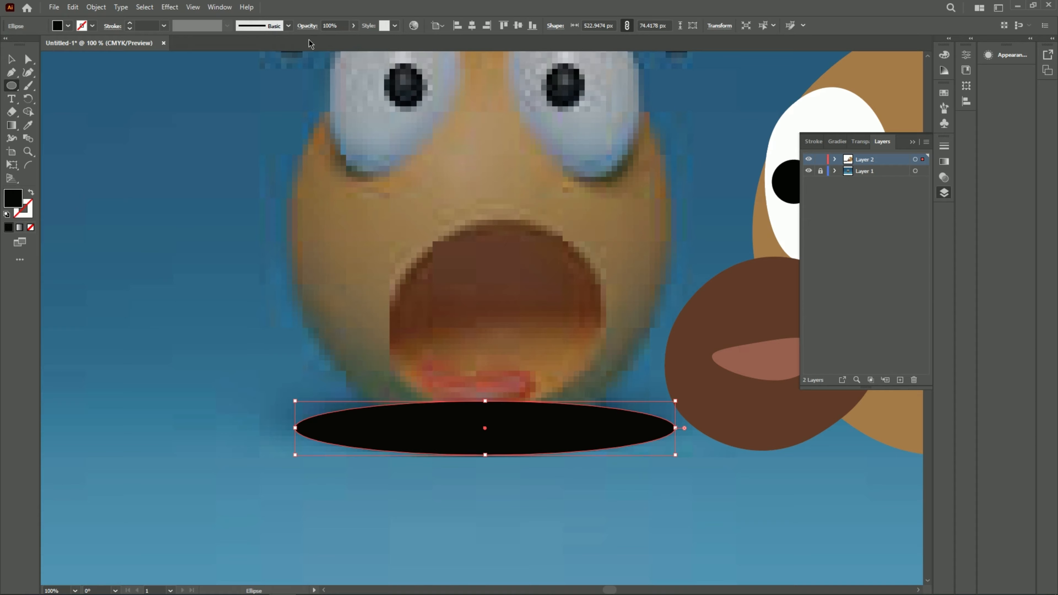
- Lower the shadow ellipse's opacity to 58% and move it below the vector mouth
click(353, 25)
mouse_move(353, 39)
mouse_down()
mouse_move(339, 39)
mouse_move(338, 25)
mouse_up()
click(12, 60)
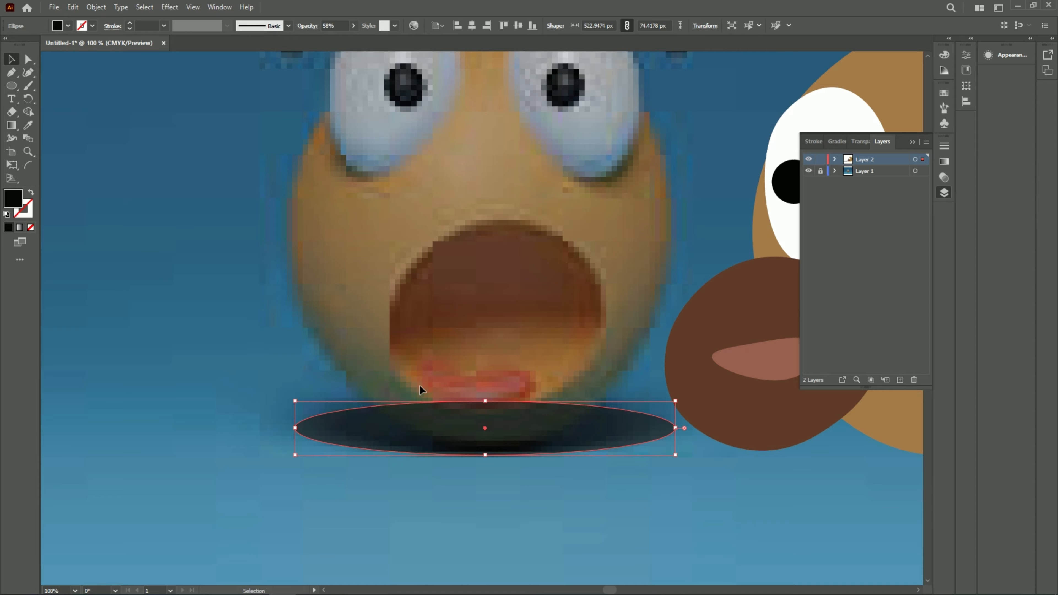
drag(424, 436, 649, 496)
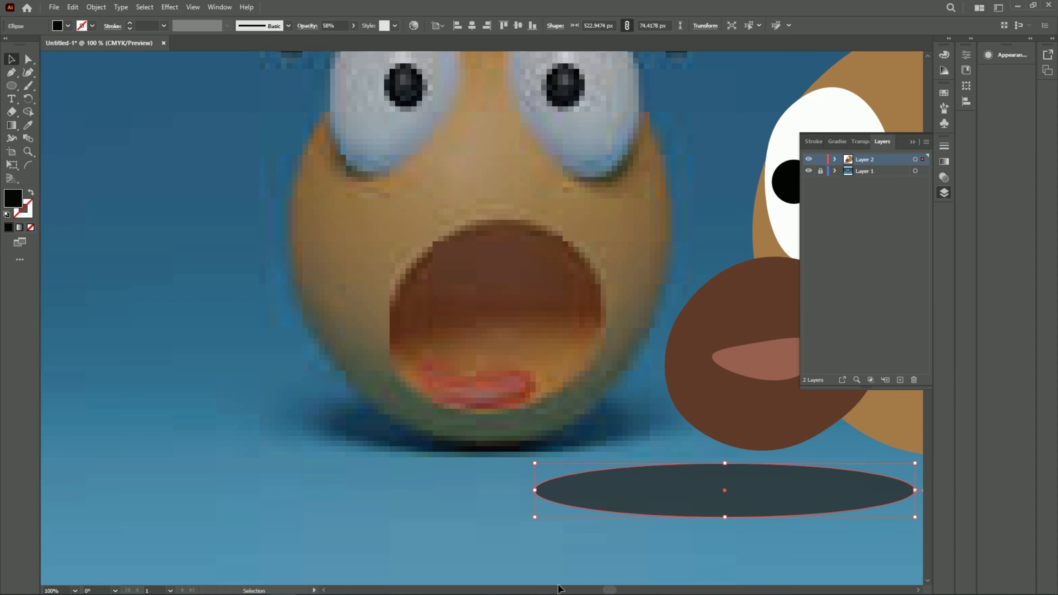
- Draw an arc along the reference's left eyebrow and undo the extra changes made after it
drag(608, 590, 627, 590)
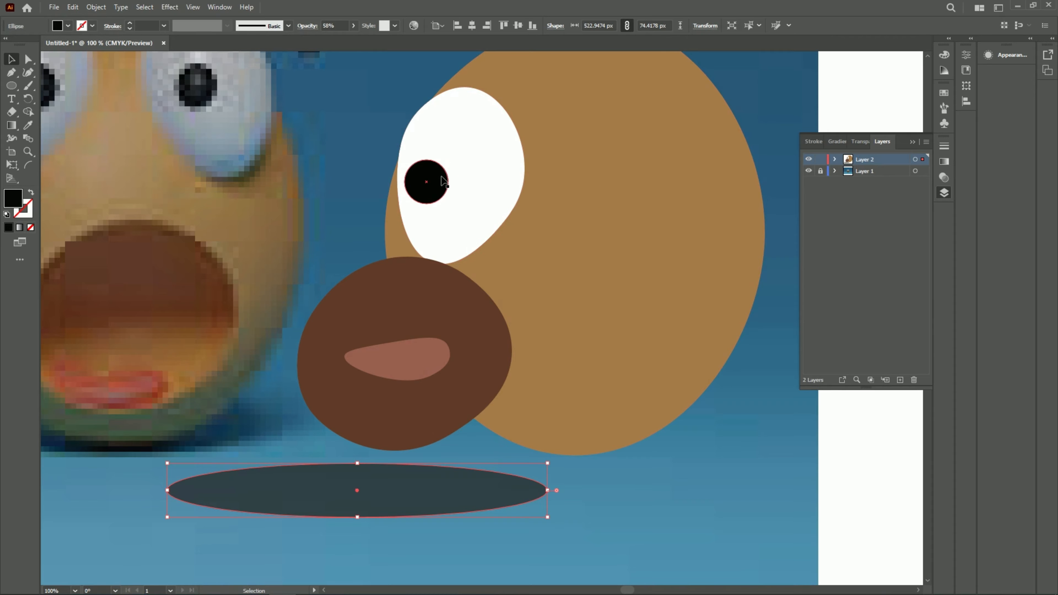
scroll(492, 187, up, 2)
key(ctrl+minus)
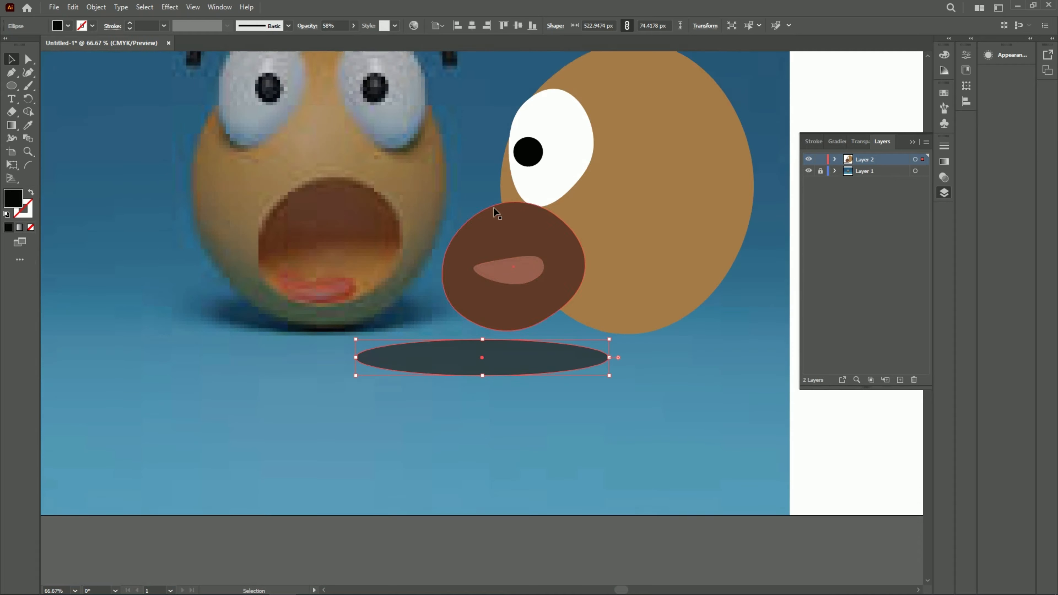
scroll(478, 178, up, 5)
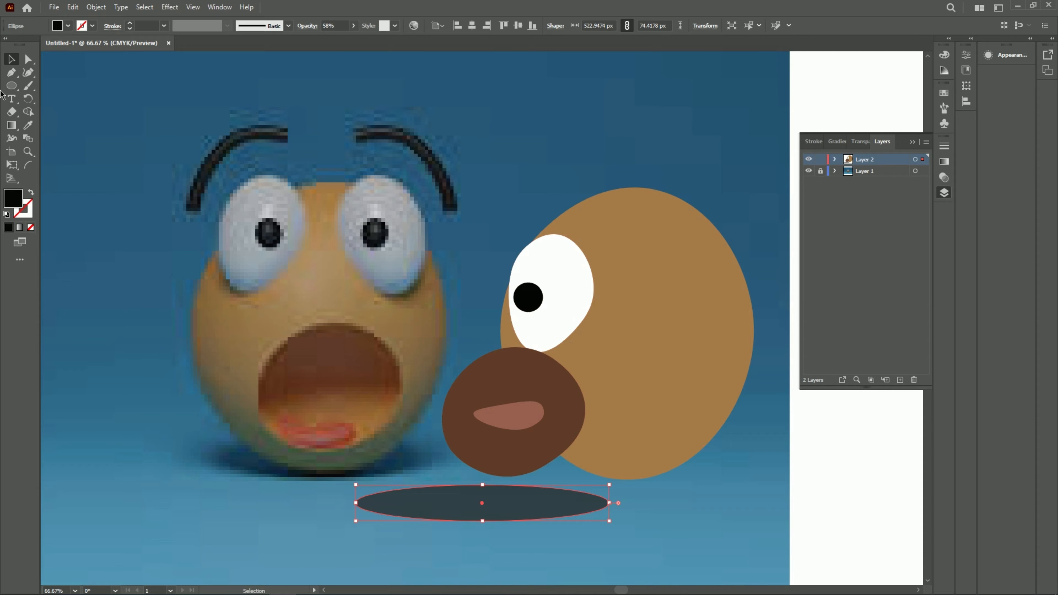
click(28, 164)
drag(191, 211, 286, 134)
drag(226, 150, 226, 144)
key(ctrl+z)
key(ctrl+z)
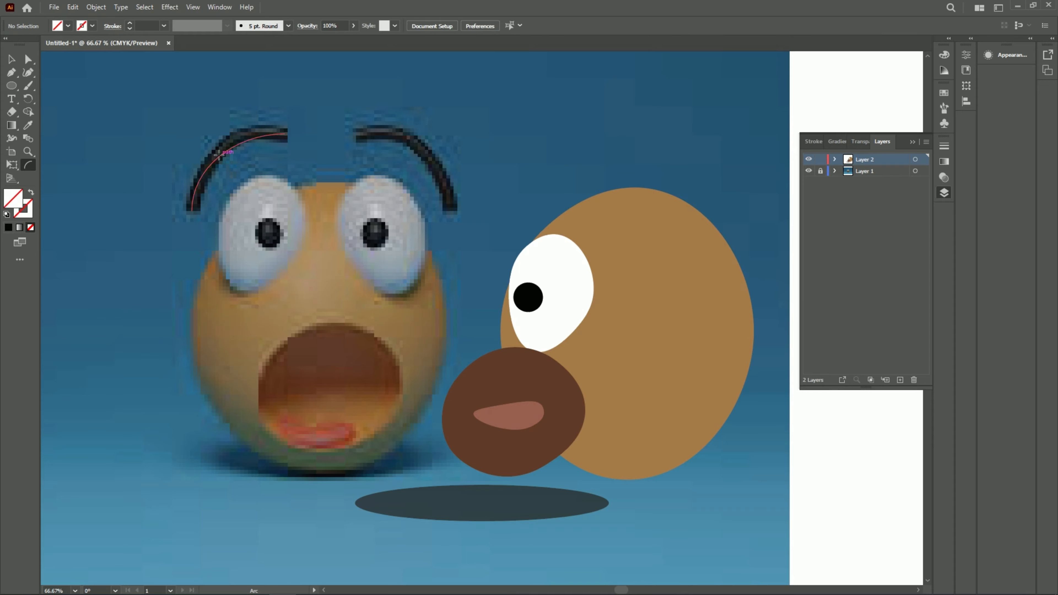
- Bend the eyebrow arc with a Curvature tool point near its middle so it follows the reference, about 192 by 161 px
click(28, 73)
click(226, 151)
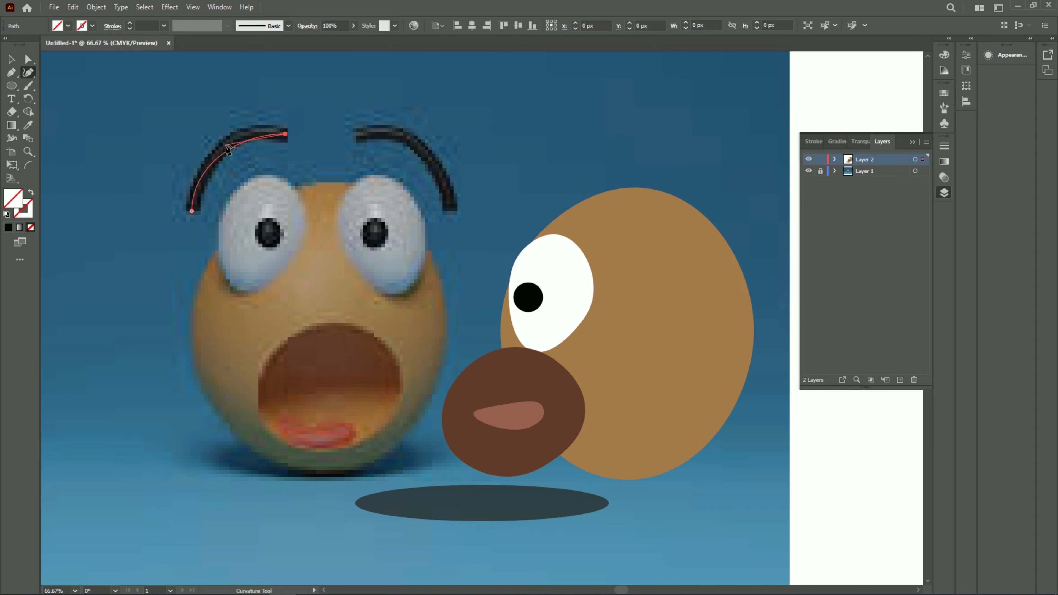
drag(222, 154, 217, 151)
drag(223, 150, 221, 151)
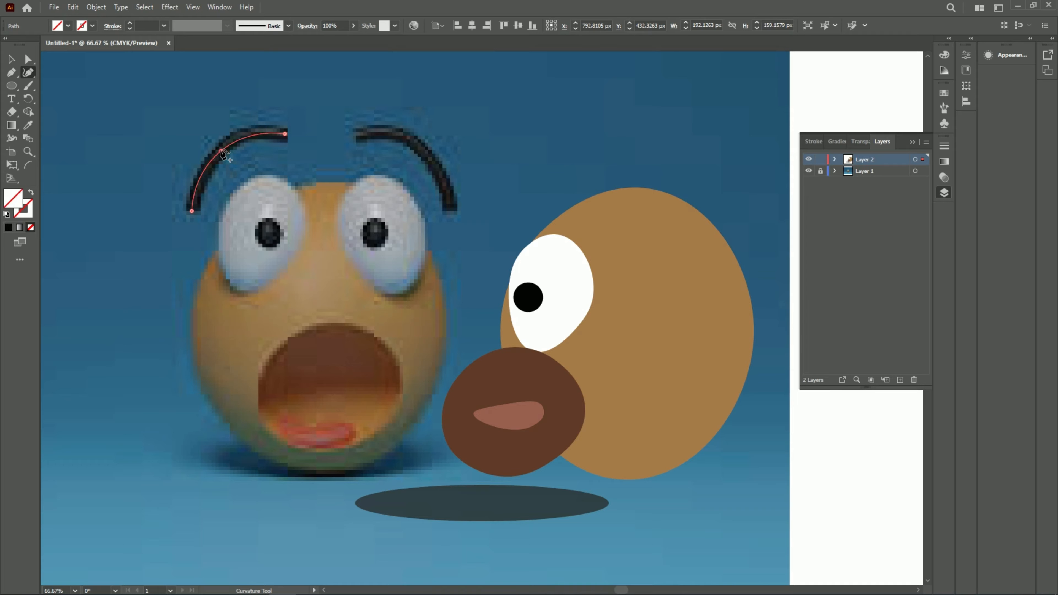
- Give the eyebrow arc a black stroke and apply the 15 pt. Round brush
click(13, 61)
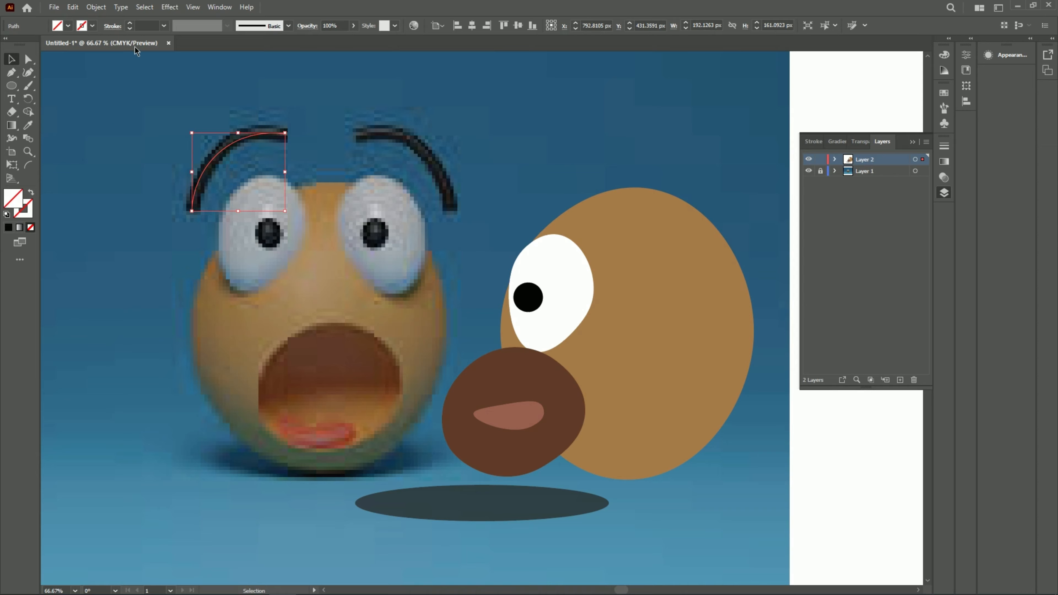
click(94, 26)
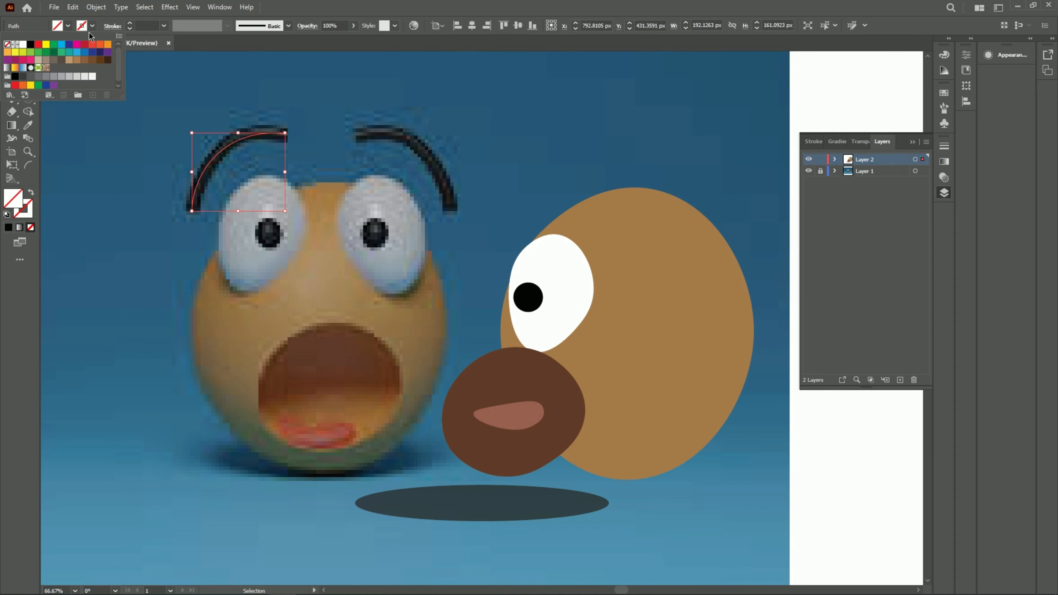
click(31, 43)
click(31, 46)
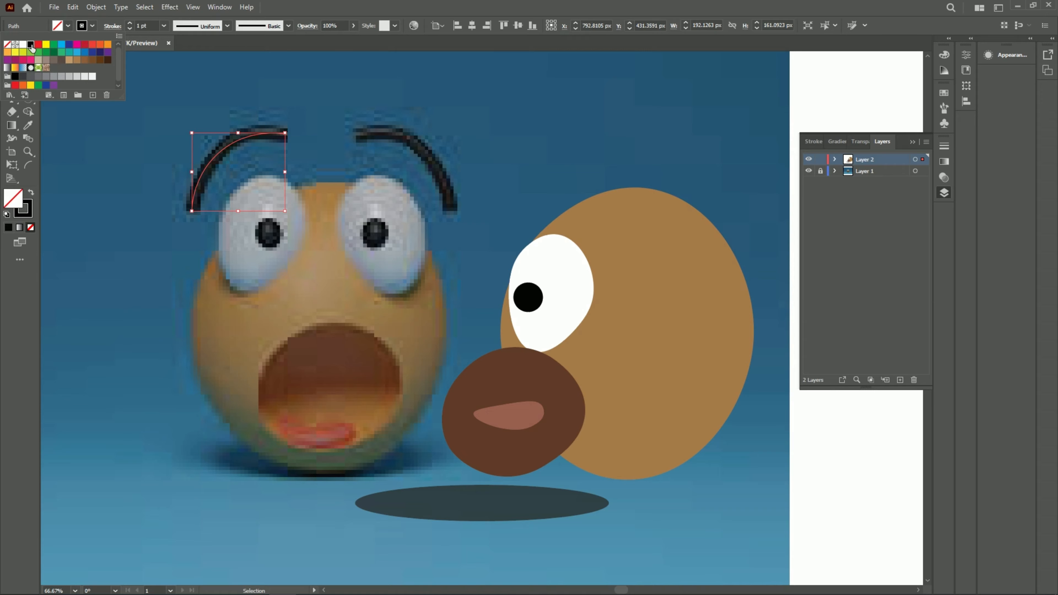
click(164, 26)
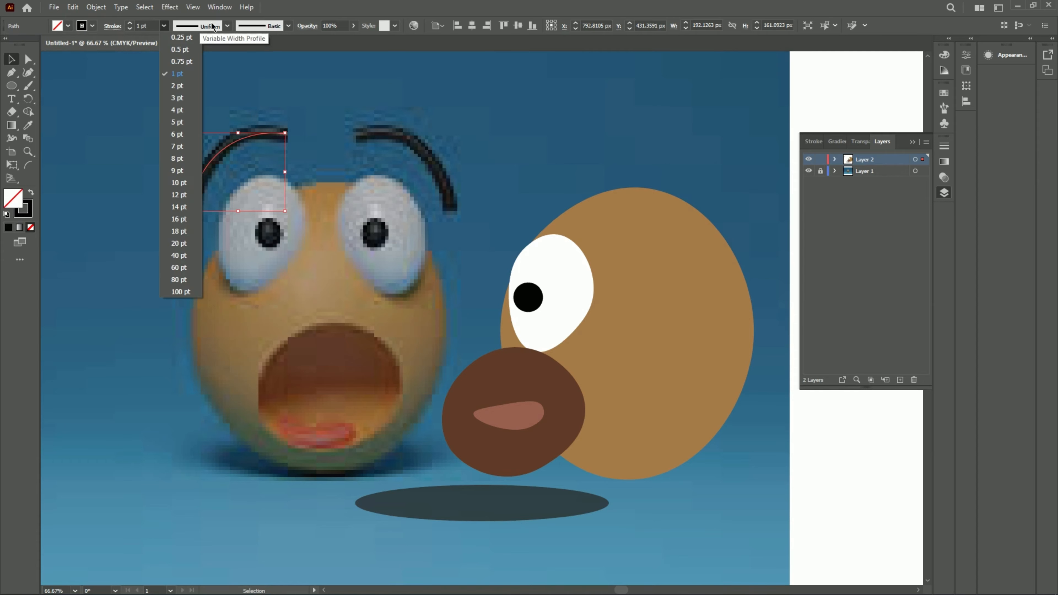
click(289, 26)
click(210, 54)
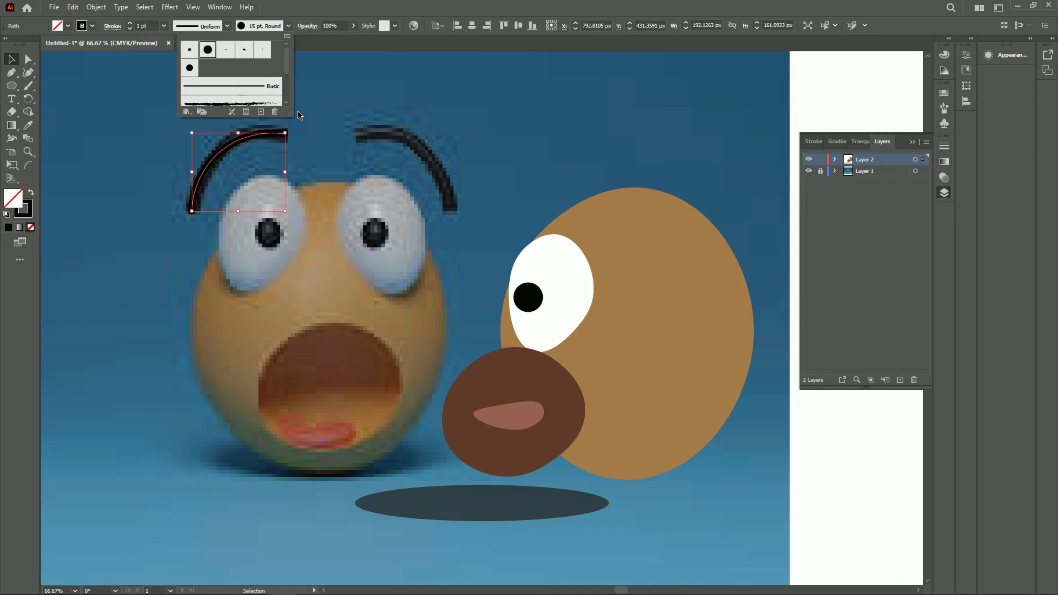
- Set the eyebrow's stroke weight to 2 pt and move it just above the vector character's white eye
click(164, 26)
click(180, 98)
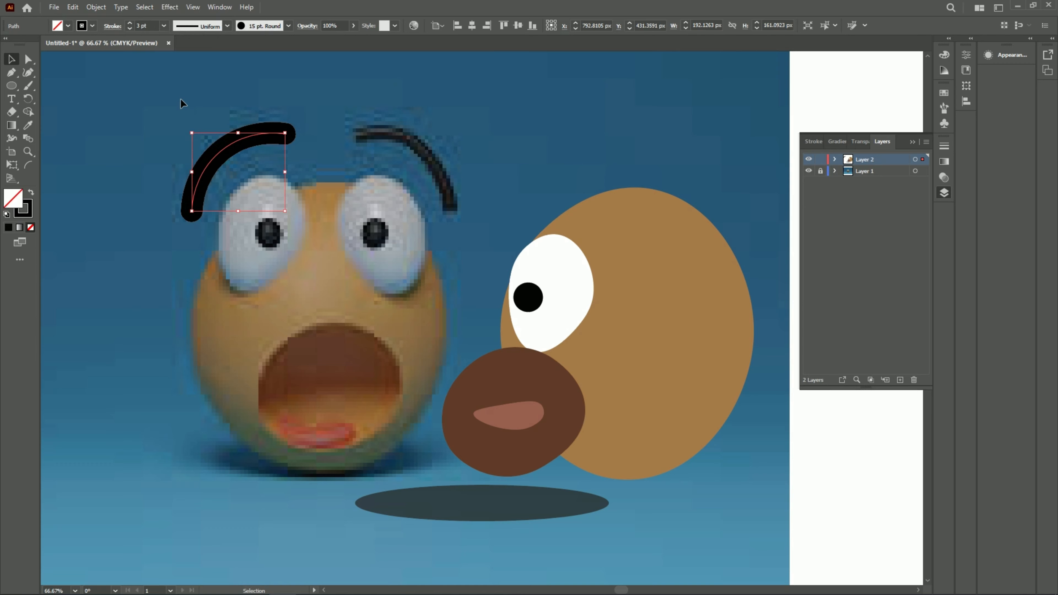
click(163, 26)
click(178, 84)
click(306, 113)
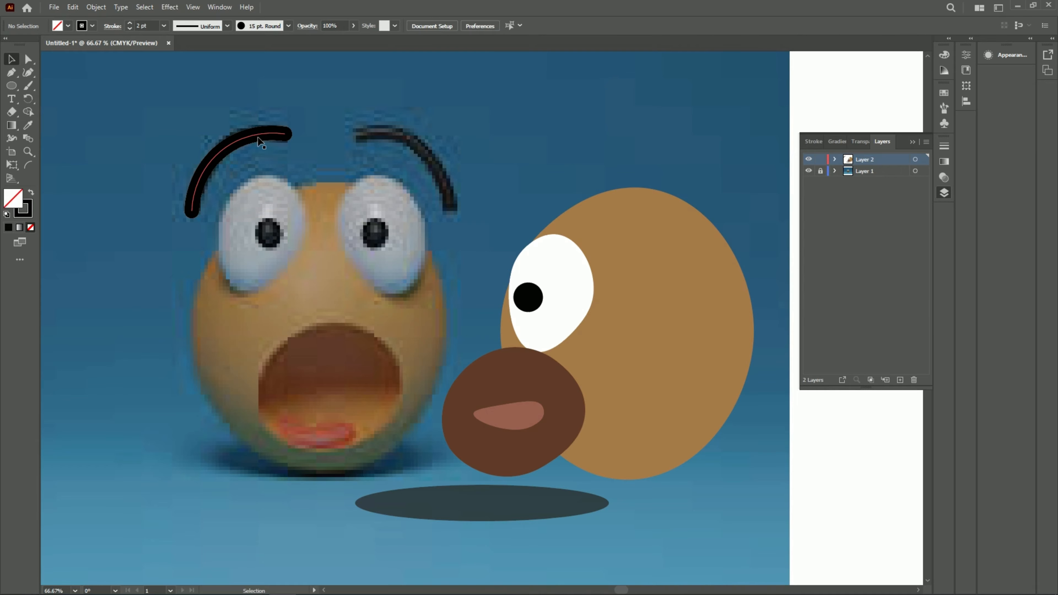
drag(252, 136, 582, 175)
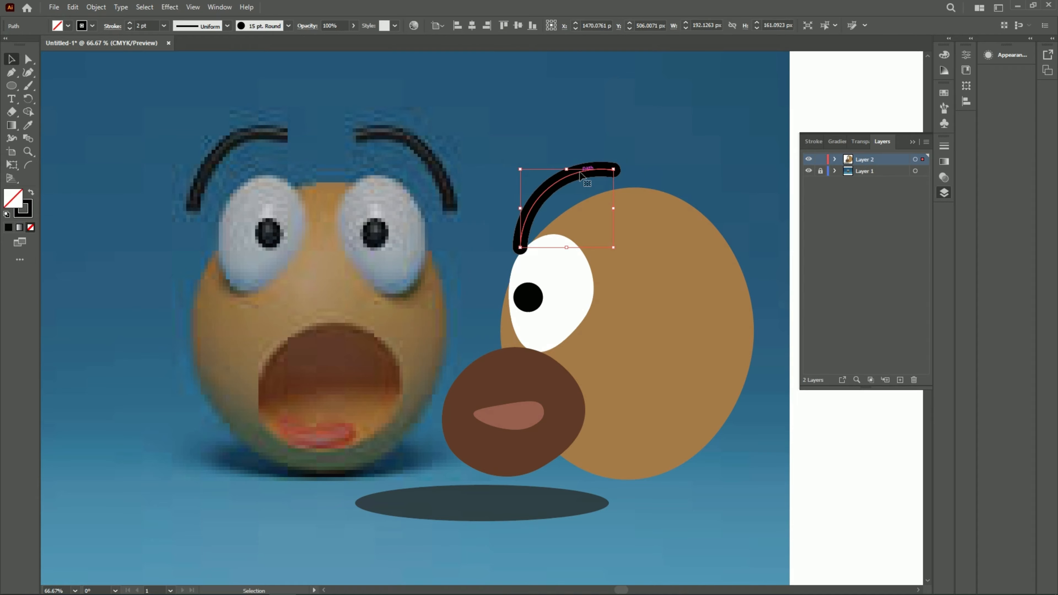
- Try applying the reference's dark blue background colour to the eyebrow with the Eyedropper, and undo it
scroll(582, 292, down, 5)
scroll(585, 373, up, 2)
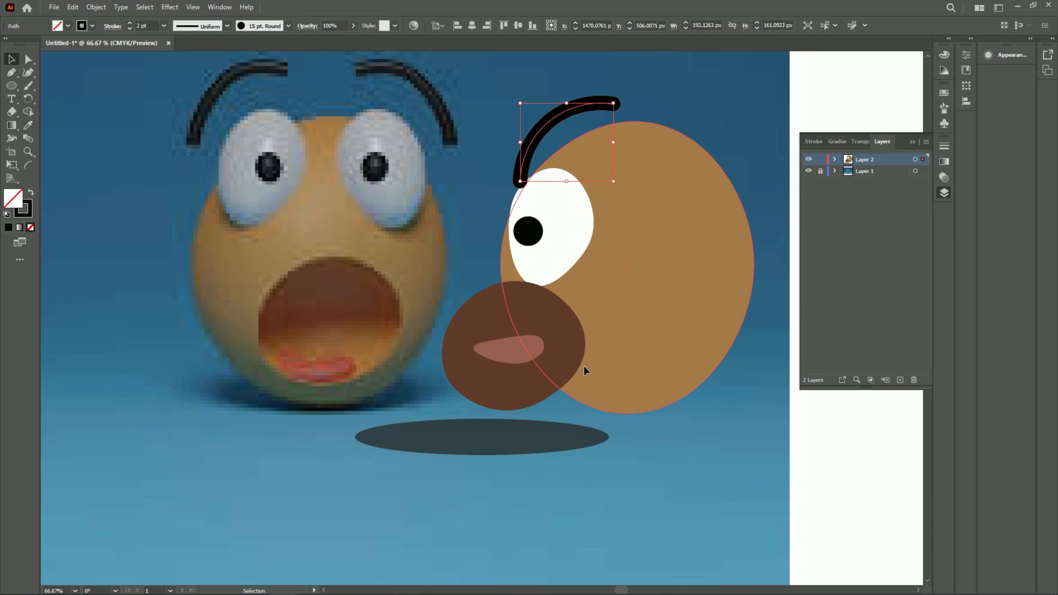
scroll(599, 348, up, 3)
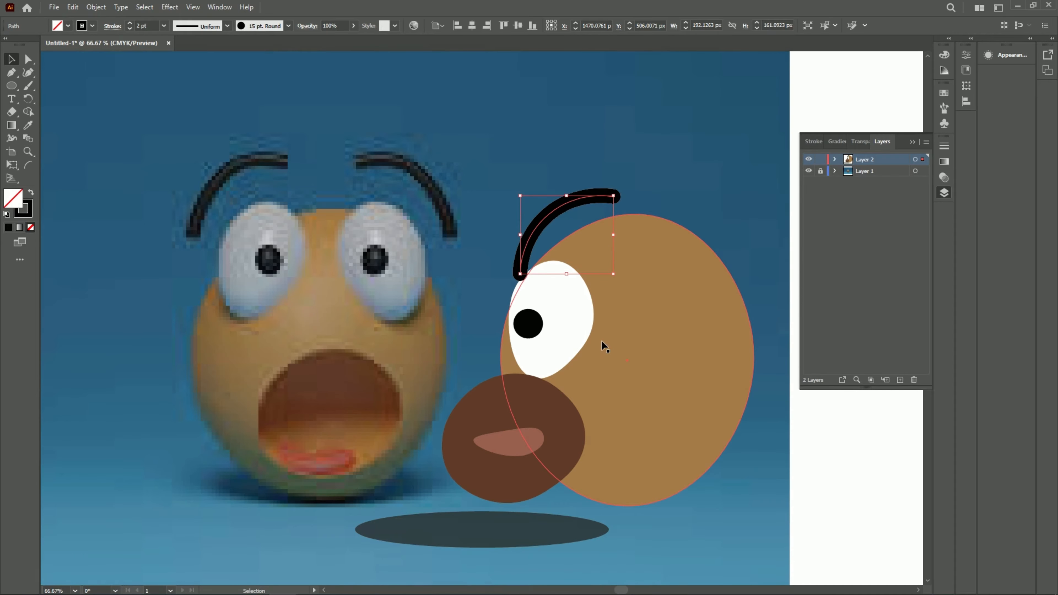
click(28, 125)
click(126, 110)
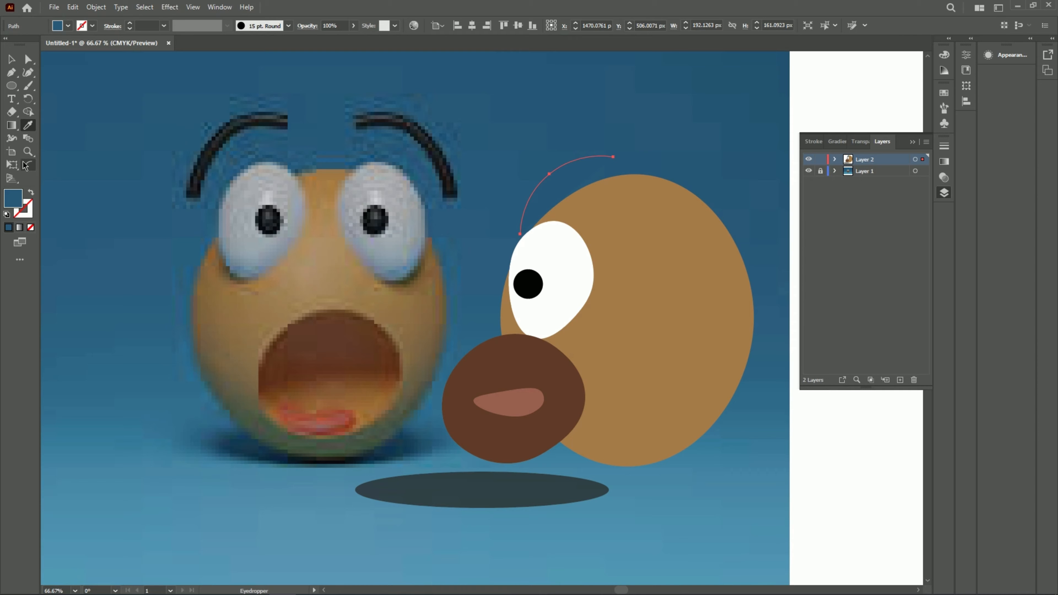
key(ctrl+z)
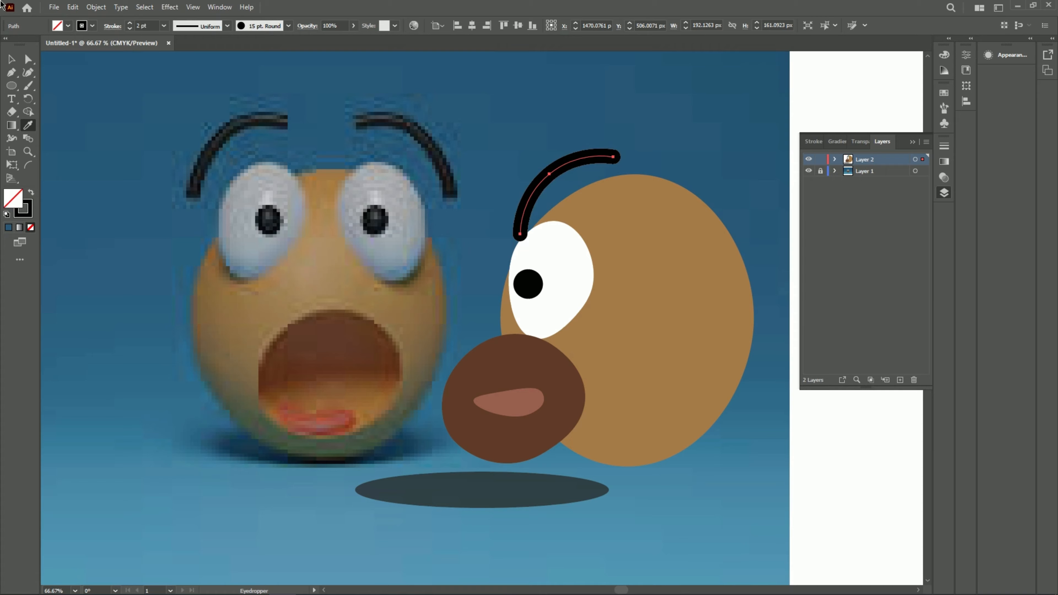
- Move the eyebrow down onto the head and duplicate the white eye and pupil on the head's right side
key(v)
drag(549, 216, 576, 252)
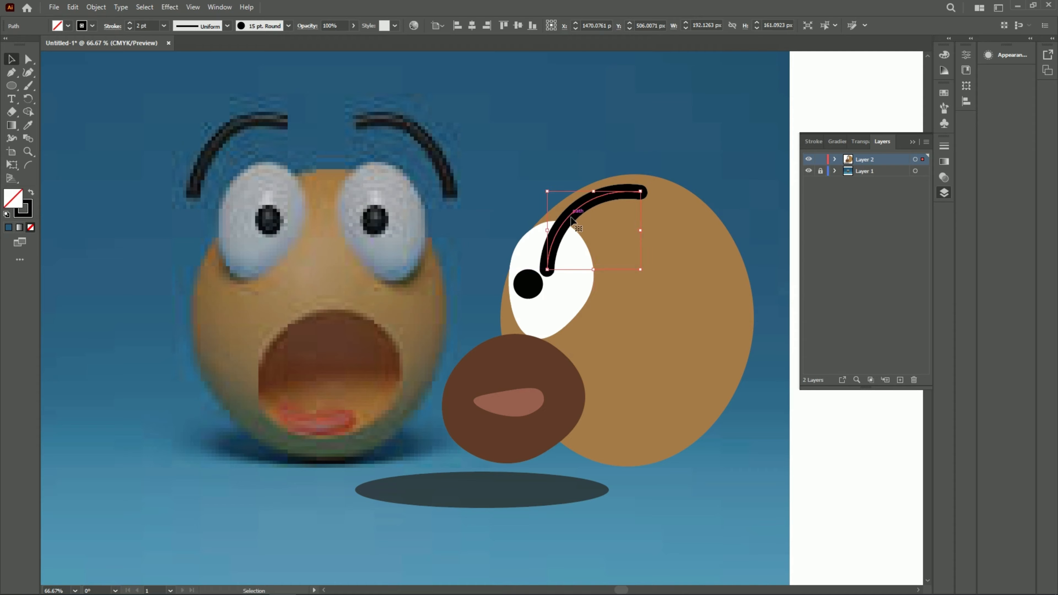
drag(565, 299, 712, 317)
drag(541, 286, 747, 308)
- Place the tongue at the mouth's lower edge and move both as a group onto the lower centre of the head
drag(510, 409, 506, 453)
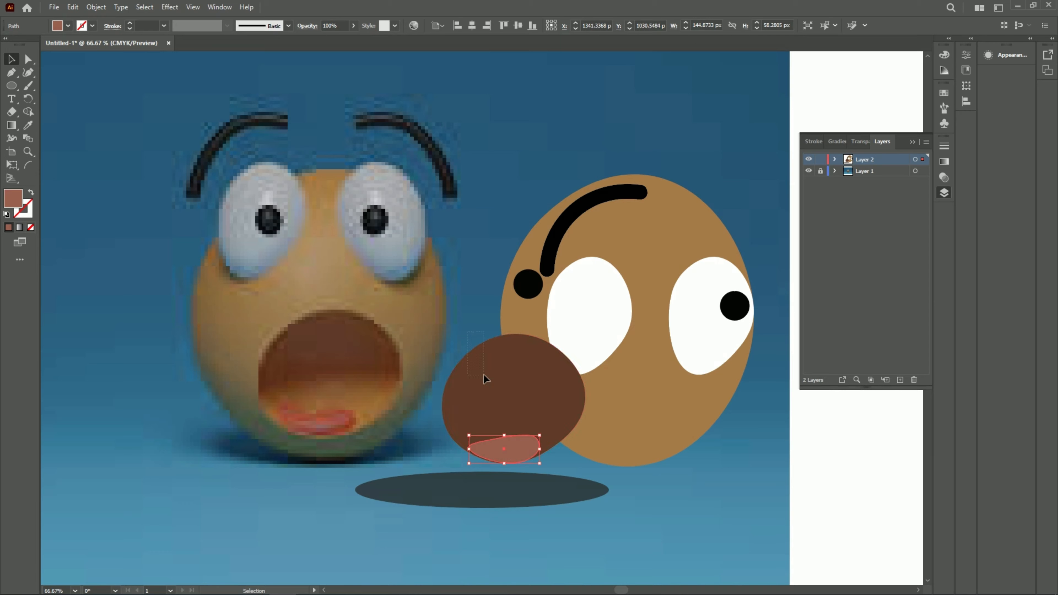
click(484, 374)
right_click(494, 430)
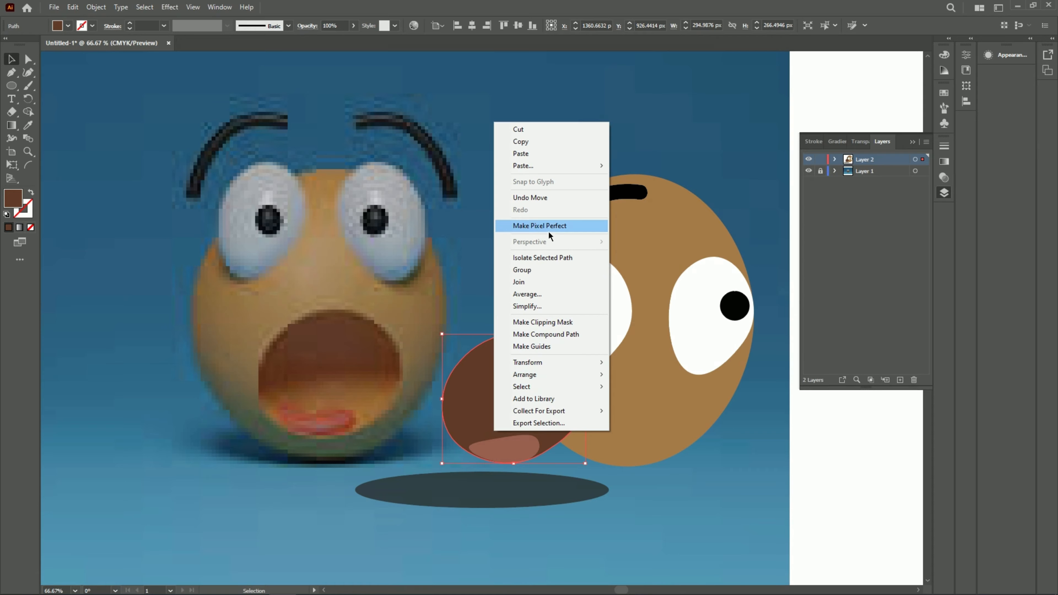
click(522, 269)
drag(483, 387, 607, 445)
click(829, 429)
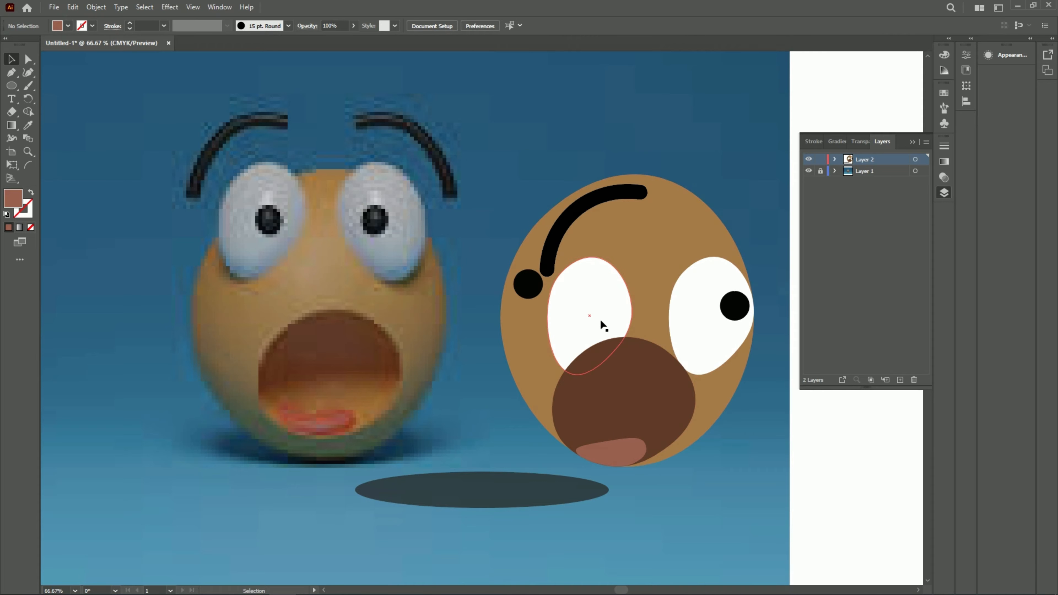
- Shift the left white eye up and outward, and duplicate the eyebrow above the right eye, rotated to arch the opposite way
drag(604, 326, 581, 308)
drag(570, 217, 707, 135)
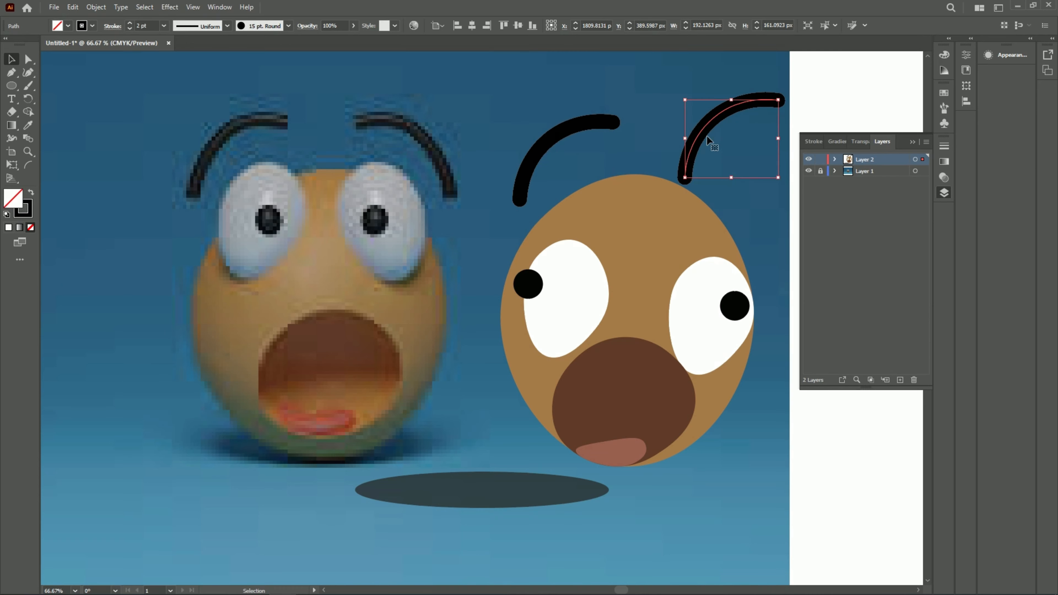
drag(777, 184, 704, 220)
drag(734, 152, 724, 175)
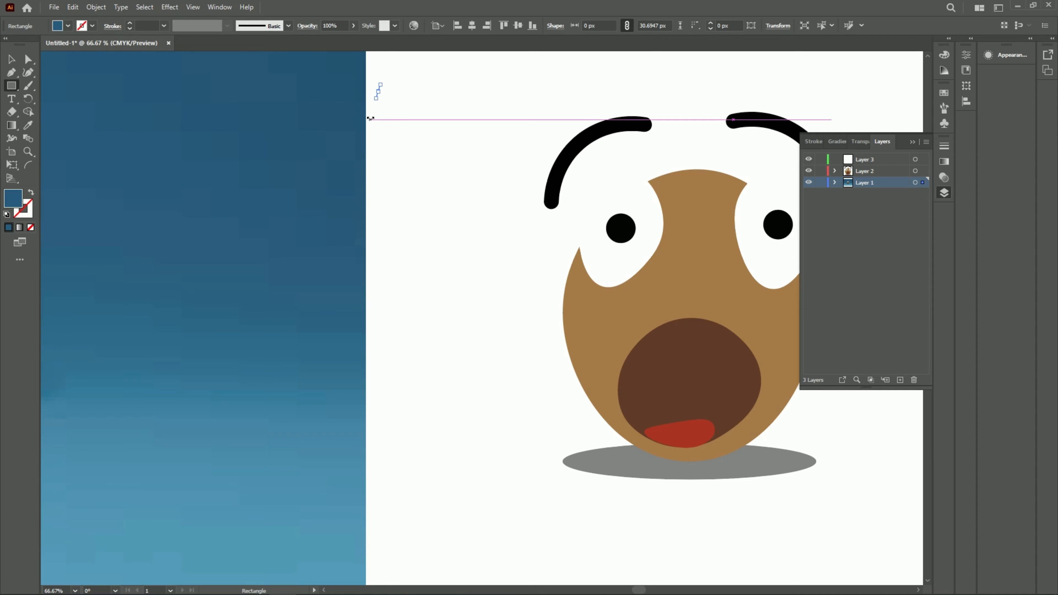
- Delete the tiny stray rectangle and draw a dark blue background rectangle about 1293 by 1057 px behind the character on Layer 1
key(Delete)
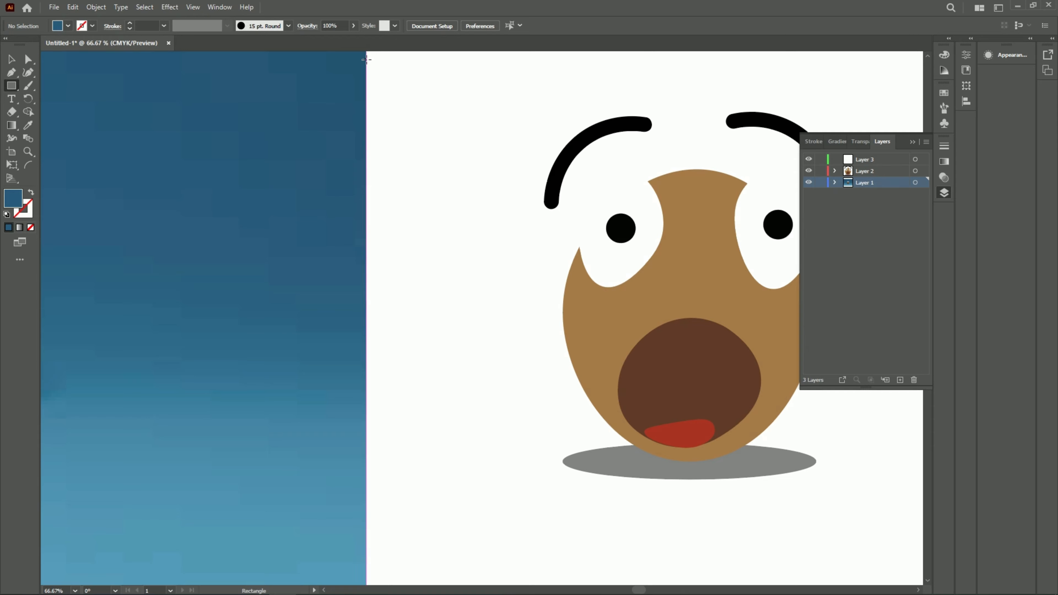
drag(367, 54, 799, 590)
key(v)
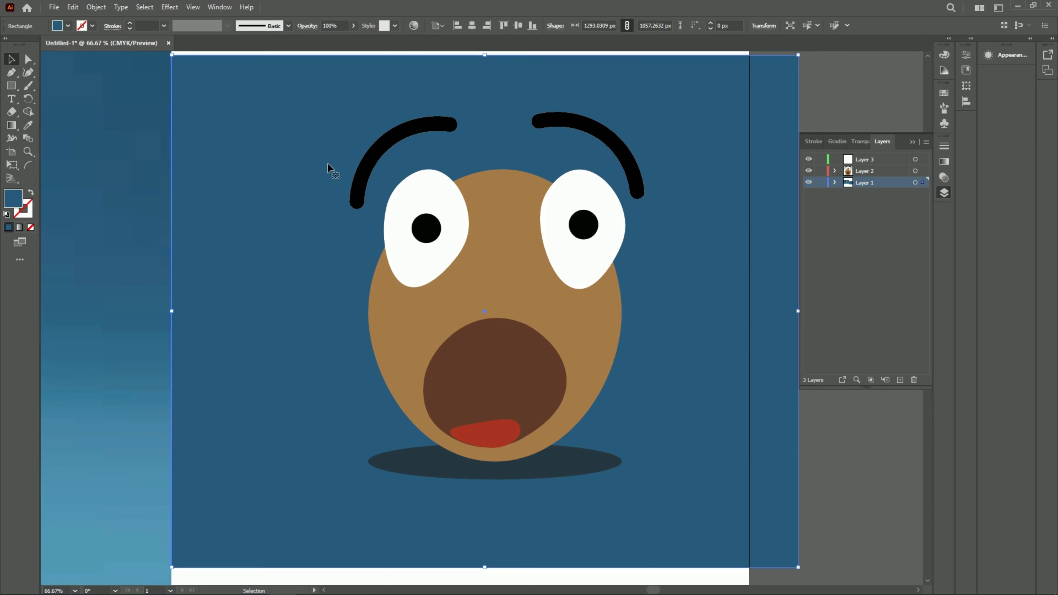
mouse_move(327, 163)
mouse_down()
mouse_move(329, 141)
mouse_move(331, 166)
mouse_move(328, 158)
mouse_up()
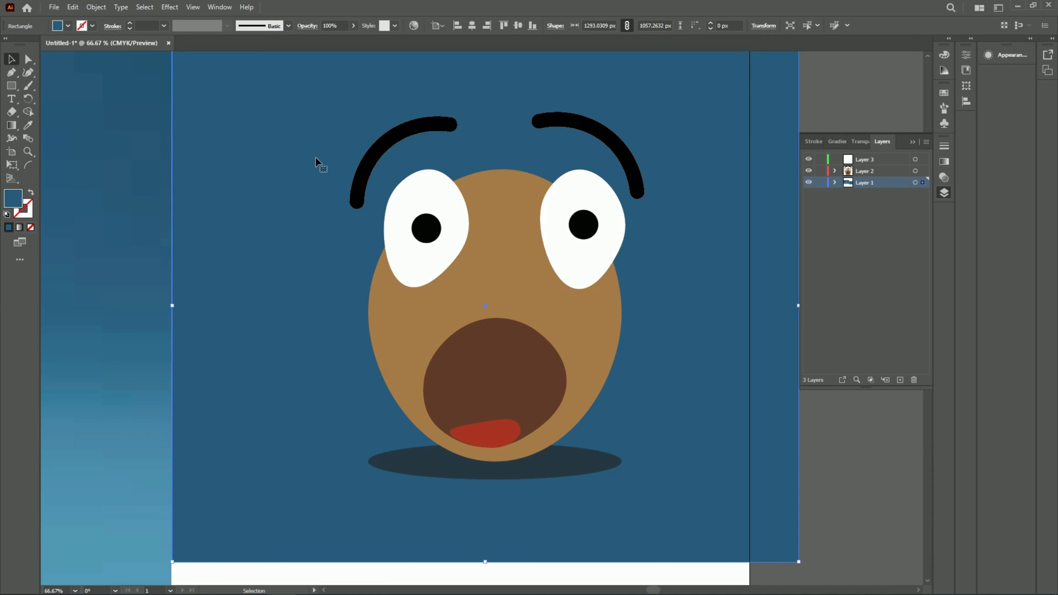
- Delete the reference image and move the blue rectangle so its right side meets the artboard's right edge
click(94, 134)
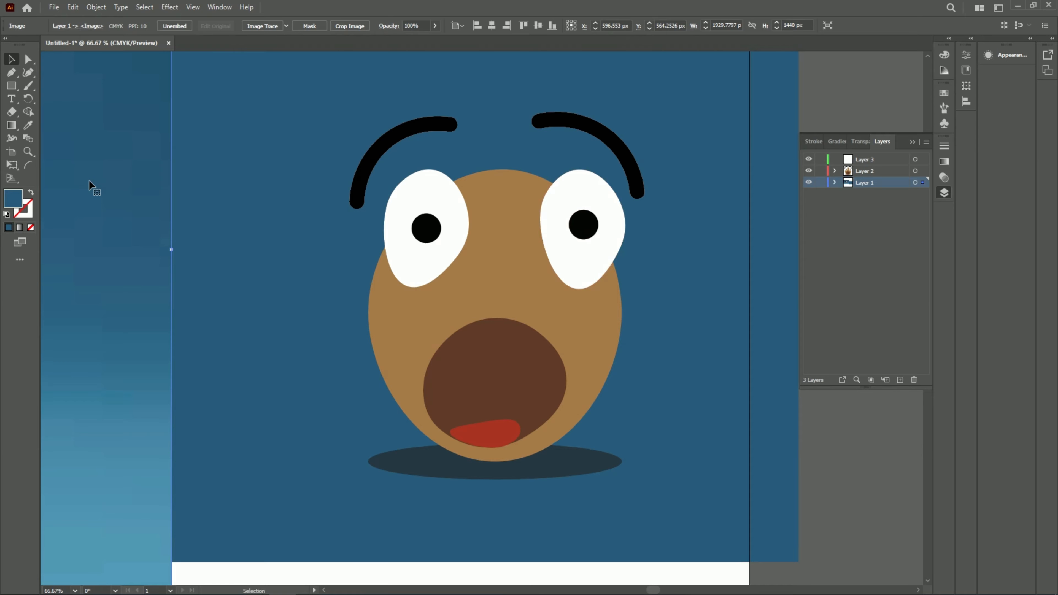
key(Delete)
drag(336, 149, 259, 159)
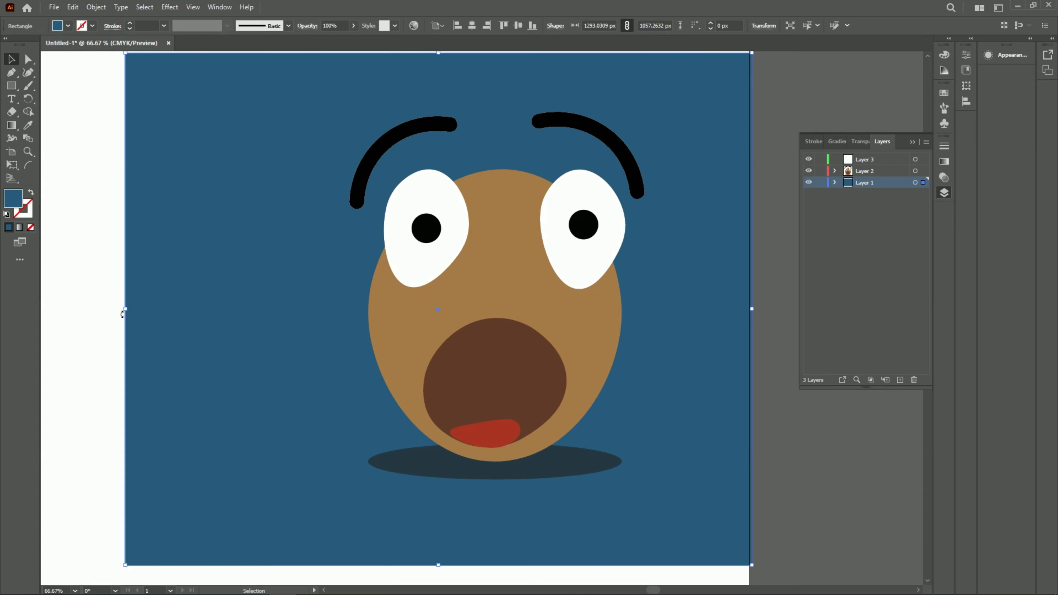
- Align the blue rectangle with the artboard's right edge and extend it leftward and downward to about 1648 by 1125 px
drag(125, 309, 64, 309)
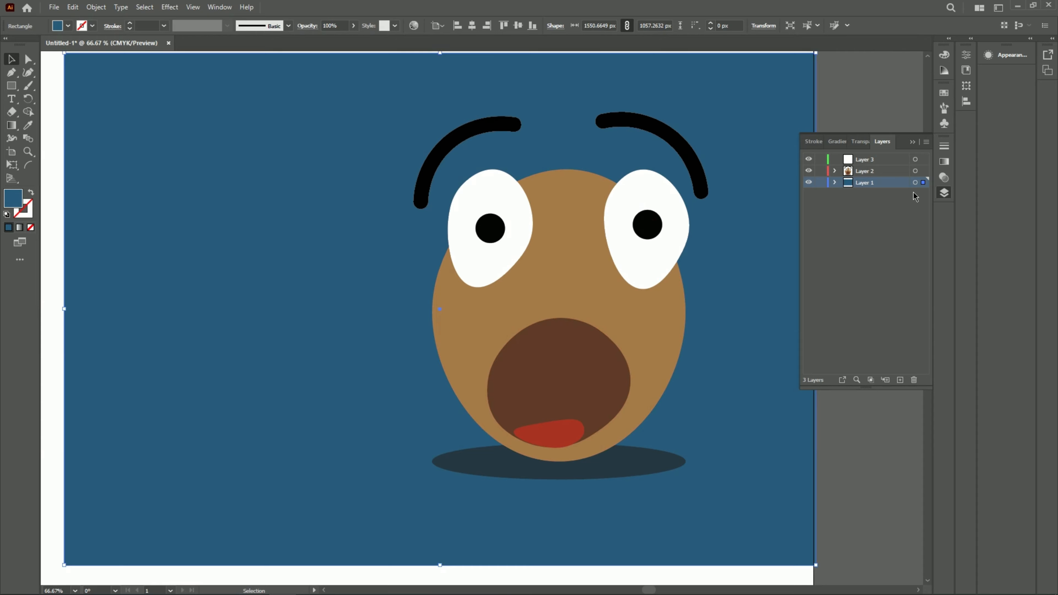
click(913, 142)
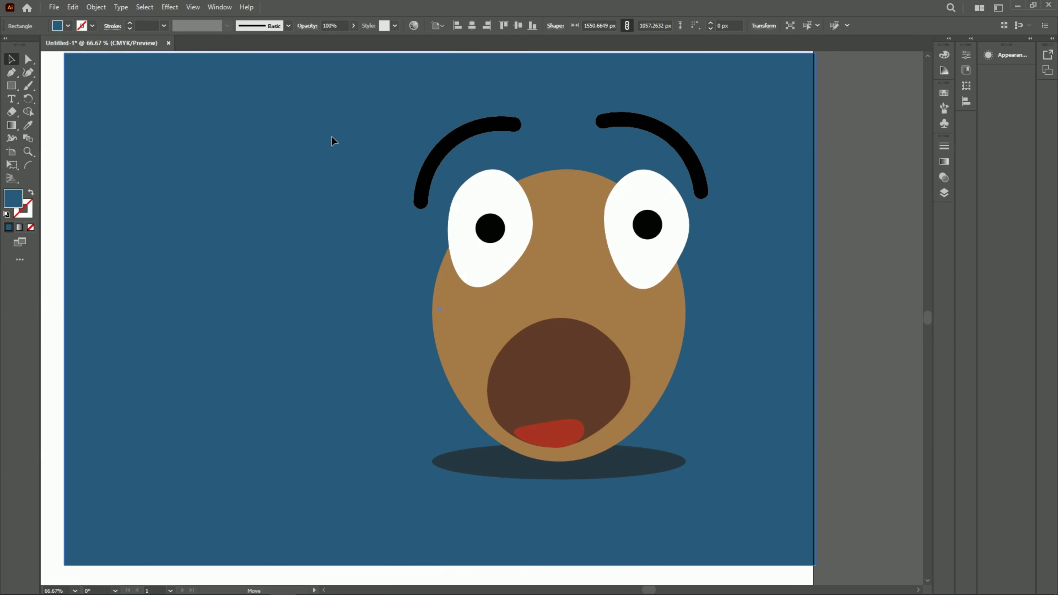
drag(331, 137, 329, 134)
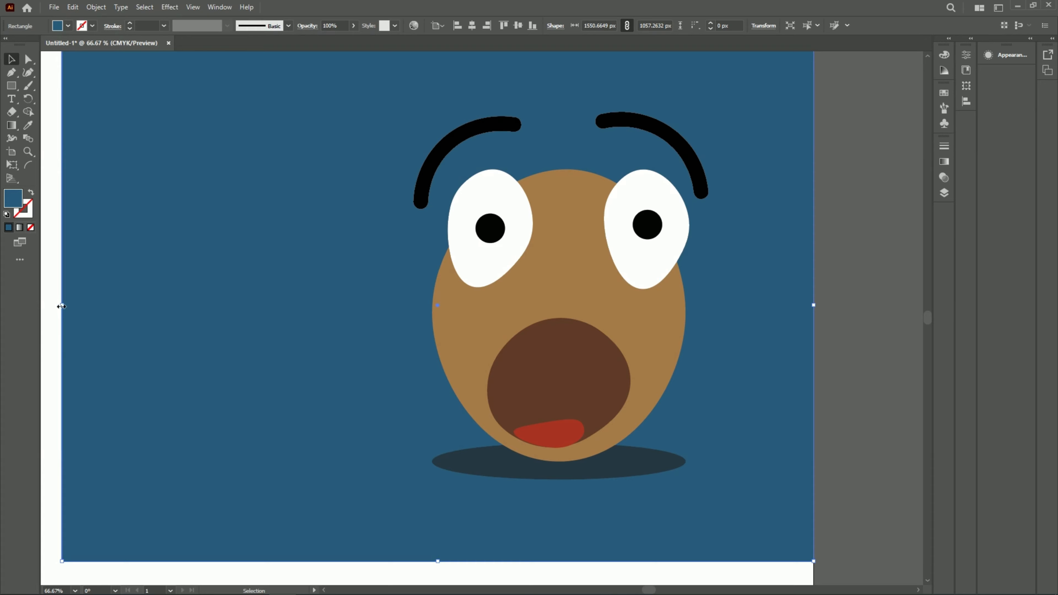
drag(62, 307, 42, 305)
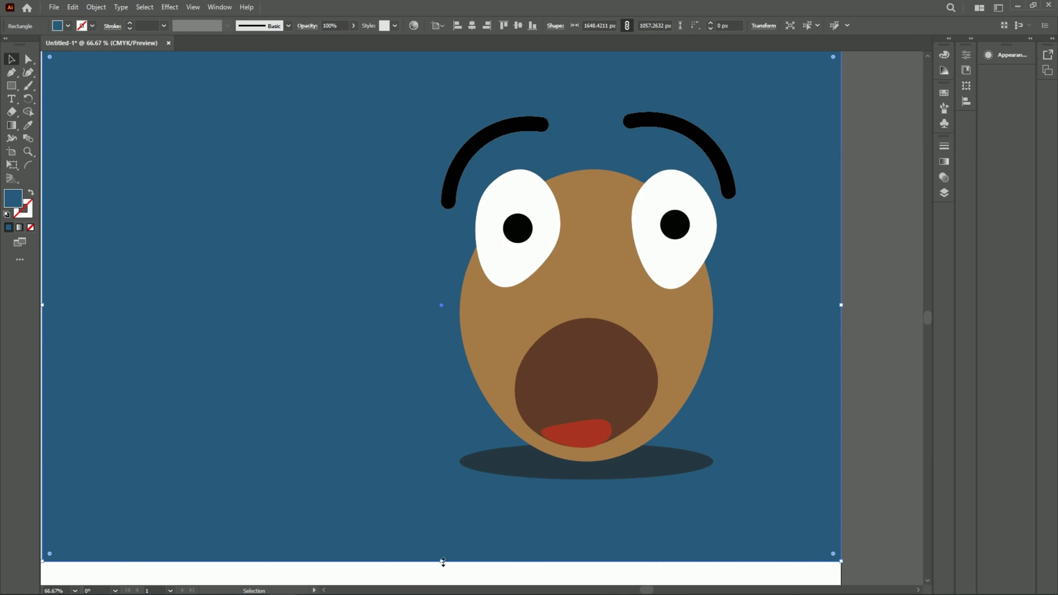
drag(441, 562, 466, 591)
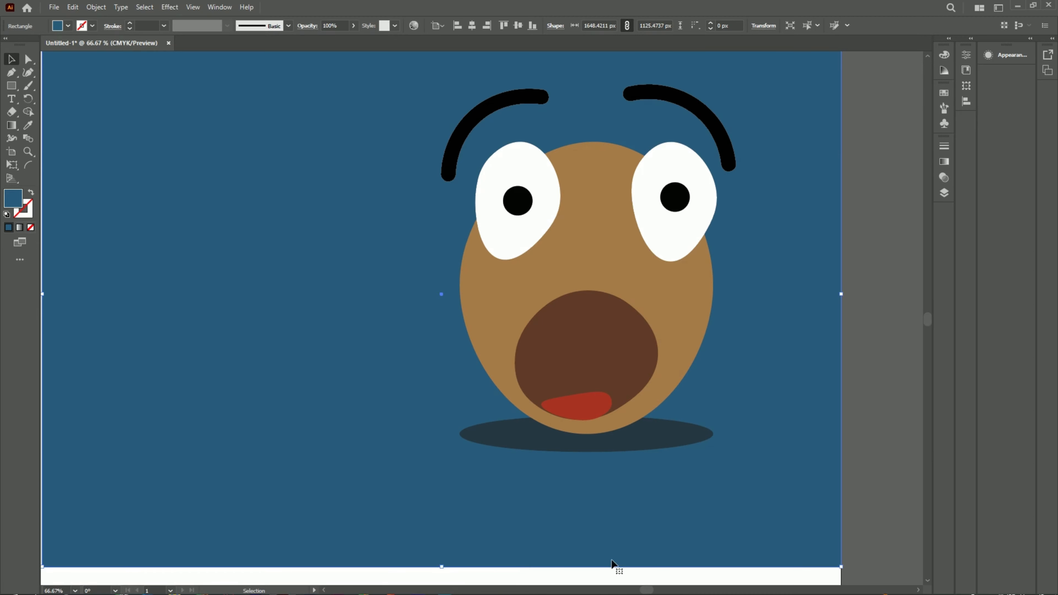